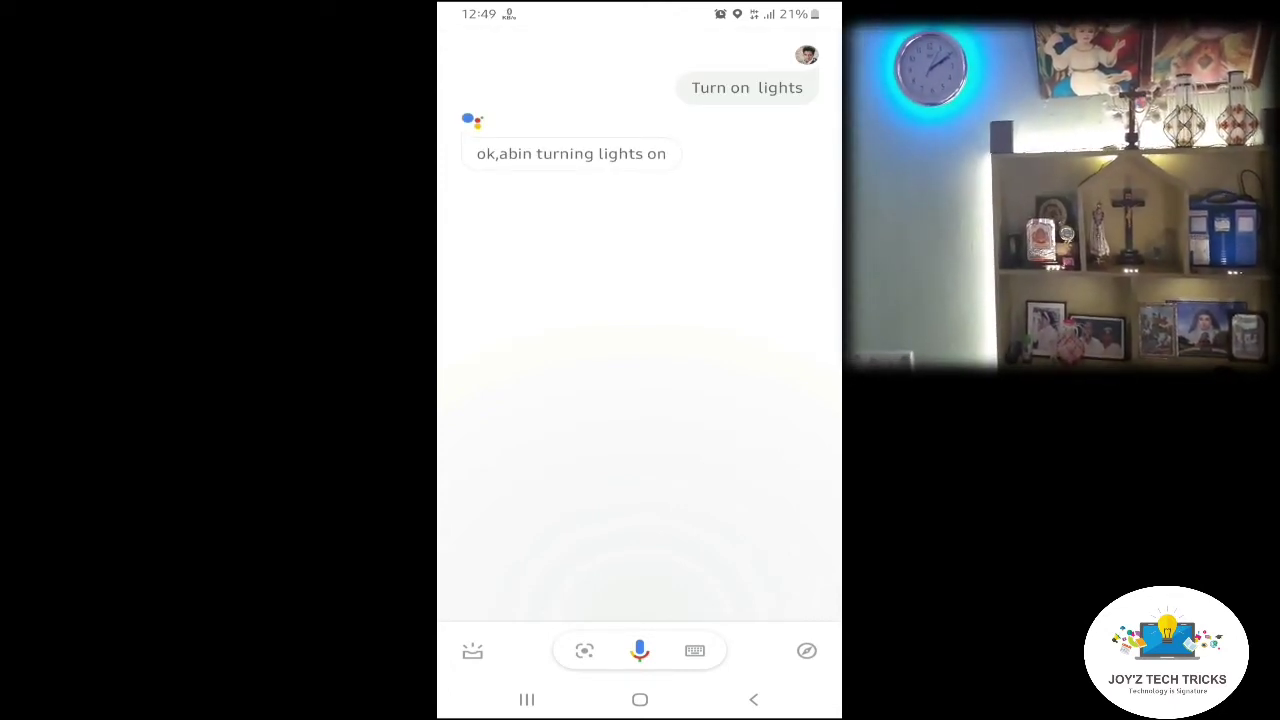
Return to the home screen holding the Action Blocks widgets
left_click(640, 699)
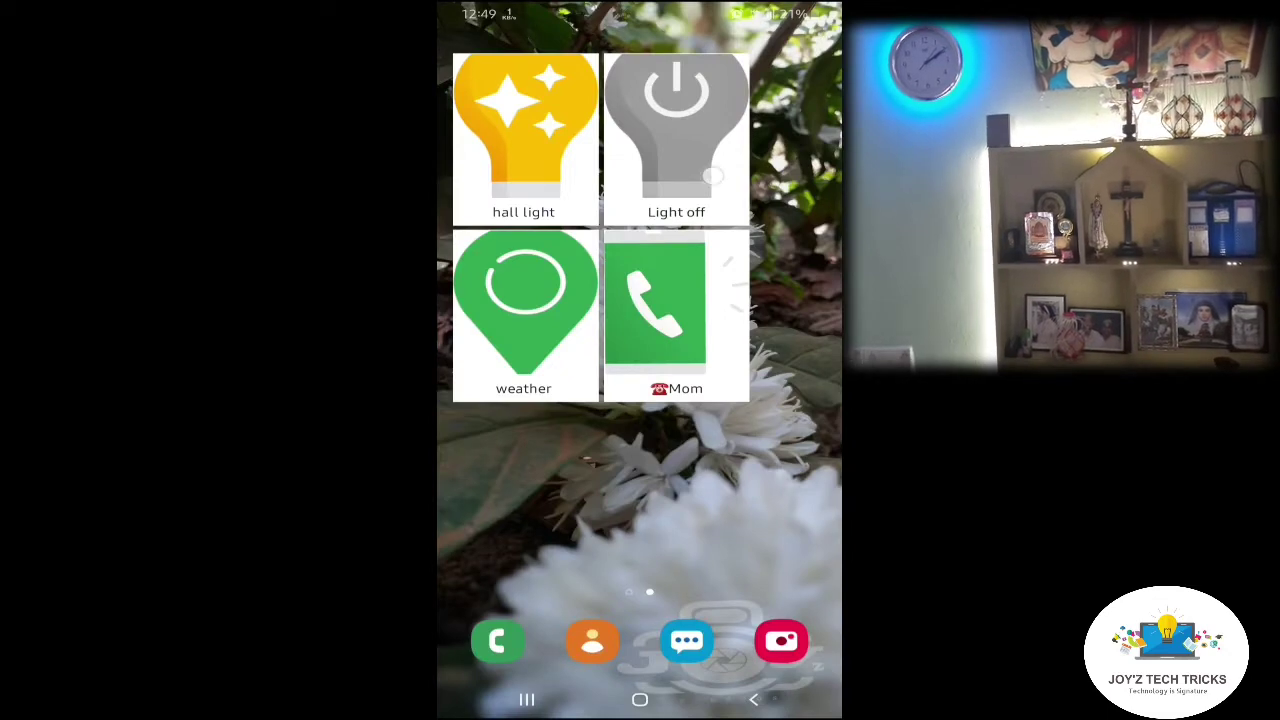
Trigger the 'Light off' block so the Assistant turns the lights off
left_click(676, 135)
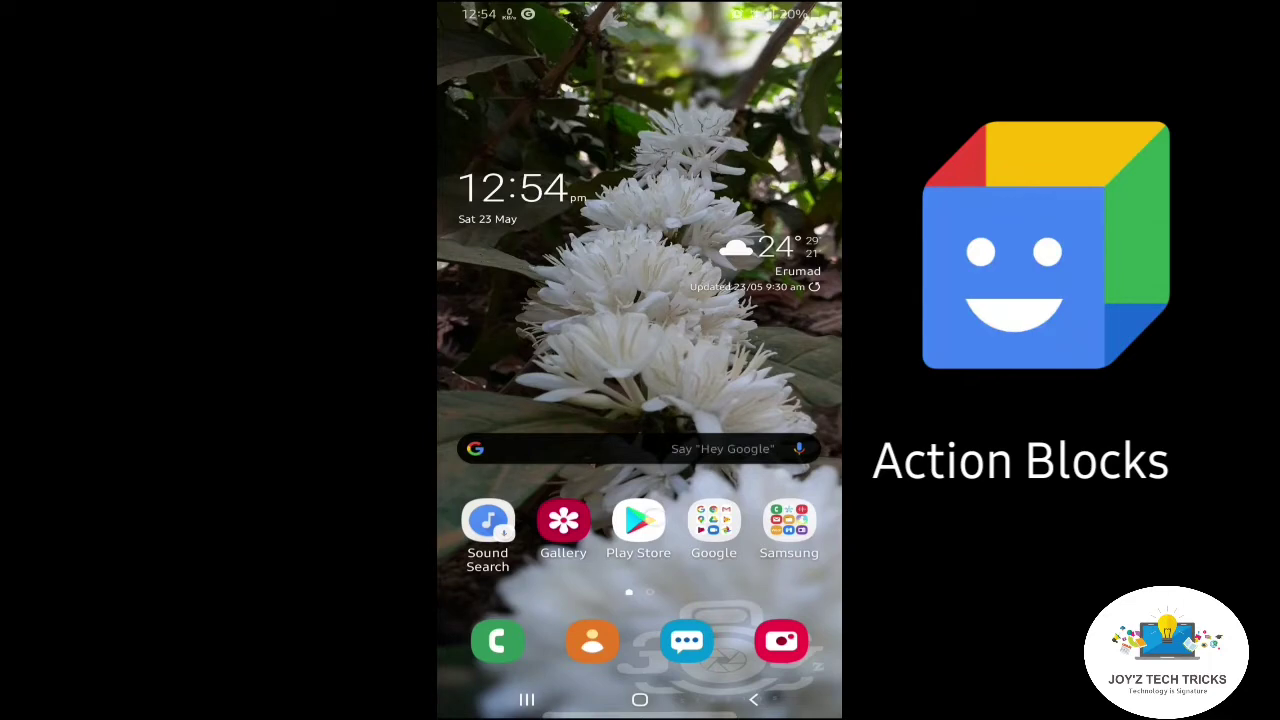
Search the Play Store for 'action blocks' and open the installed Action Blocks listing
left_click(638, 520)
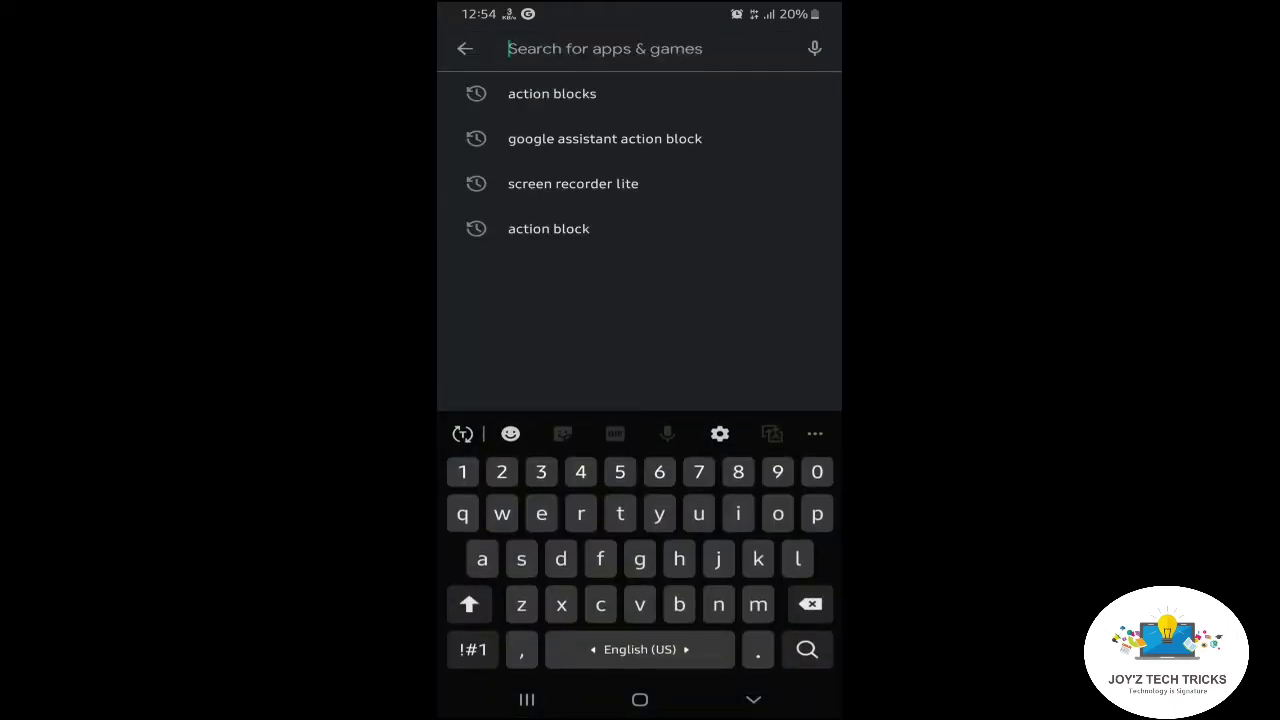
type("act")
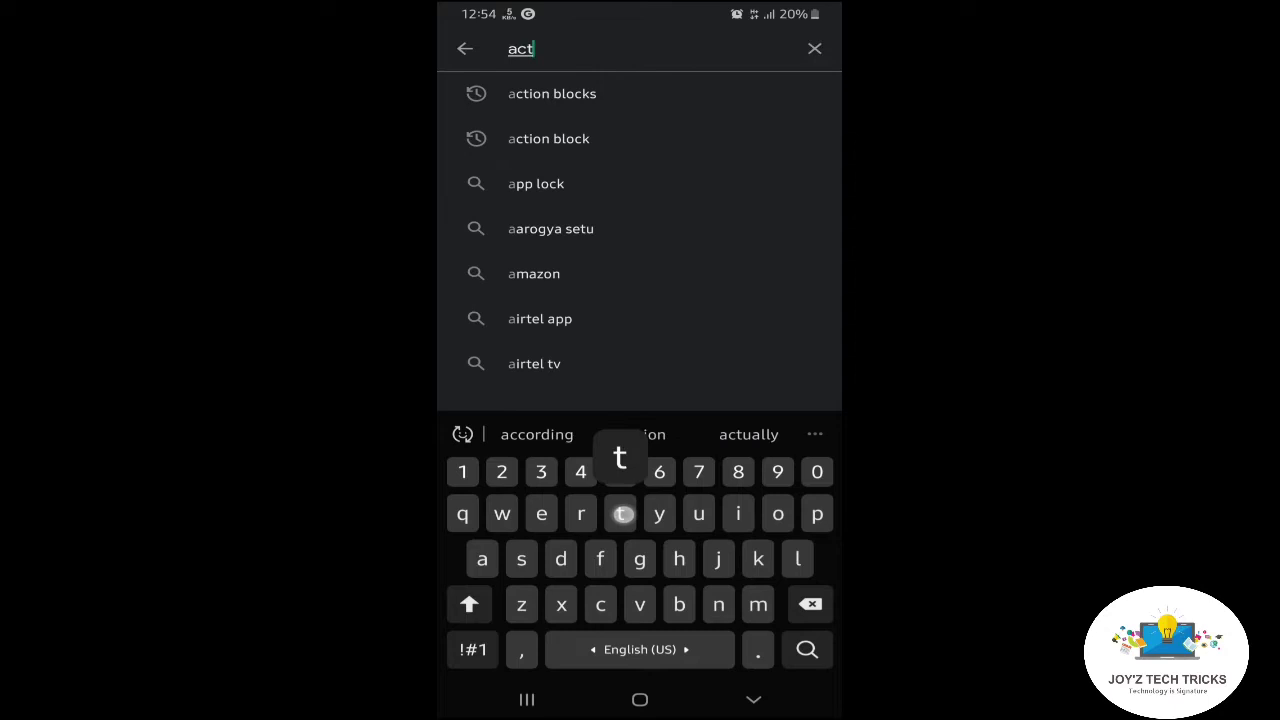
type("ion")
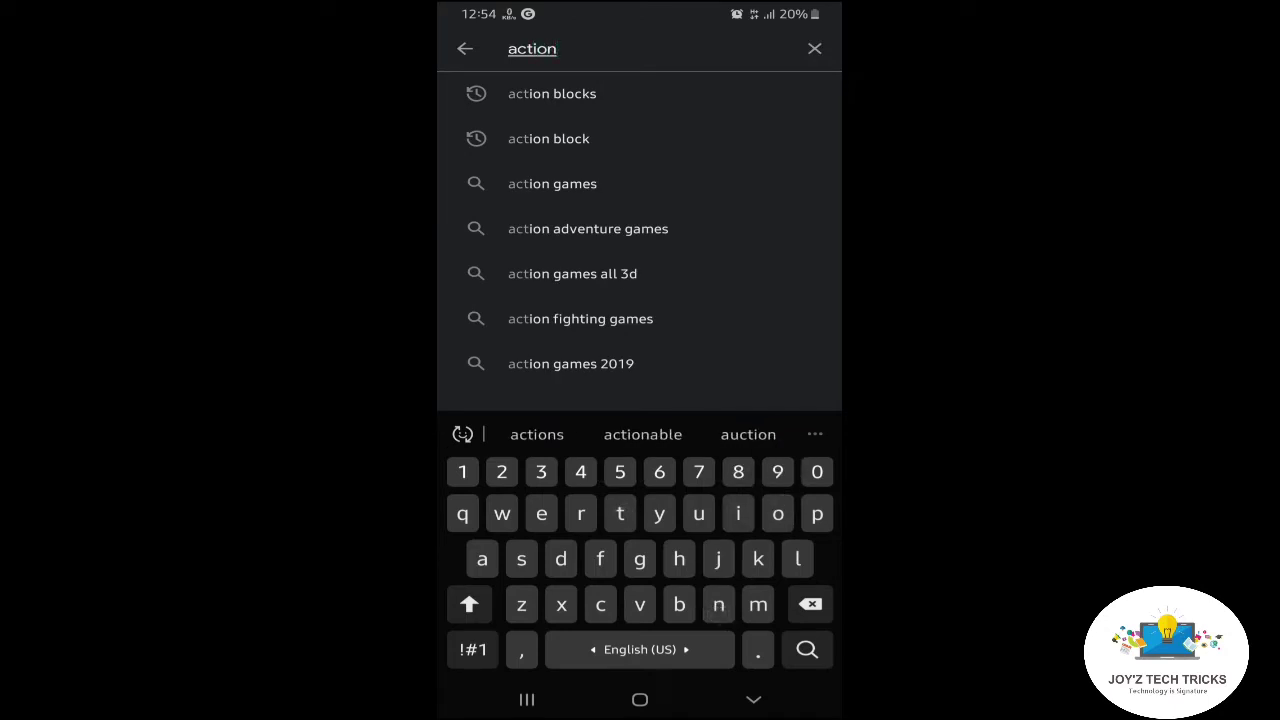
type(" b")
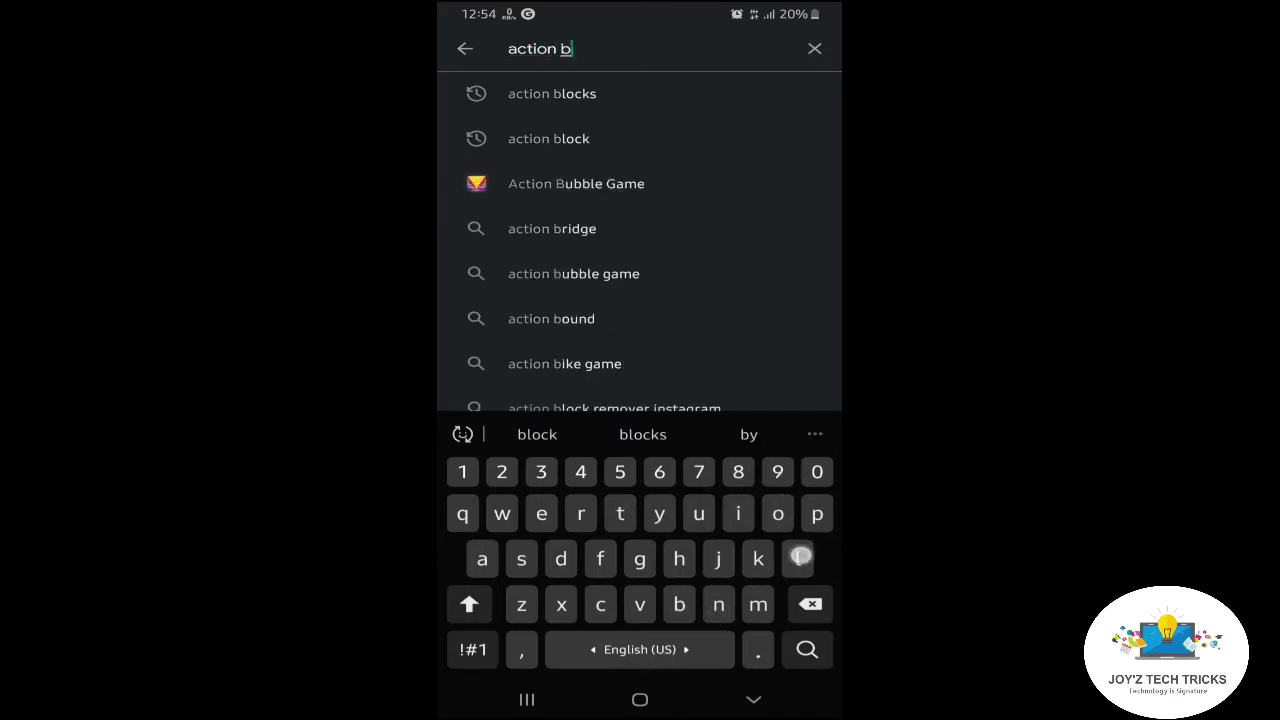
type("locks")
left_click(807, 649)
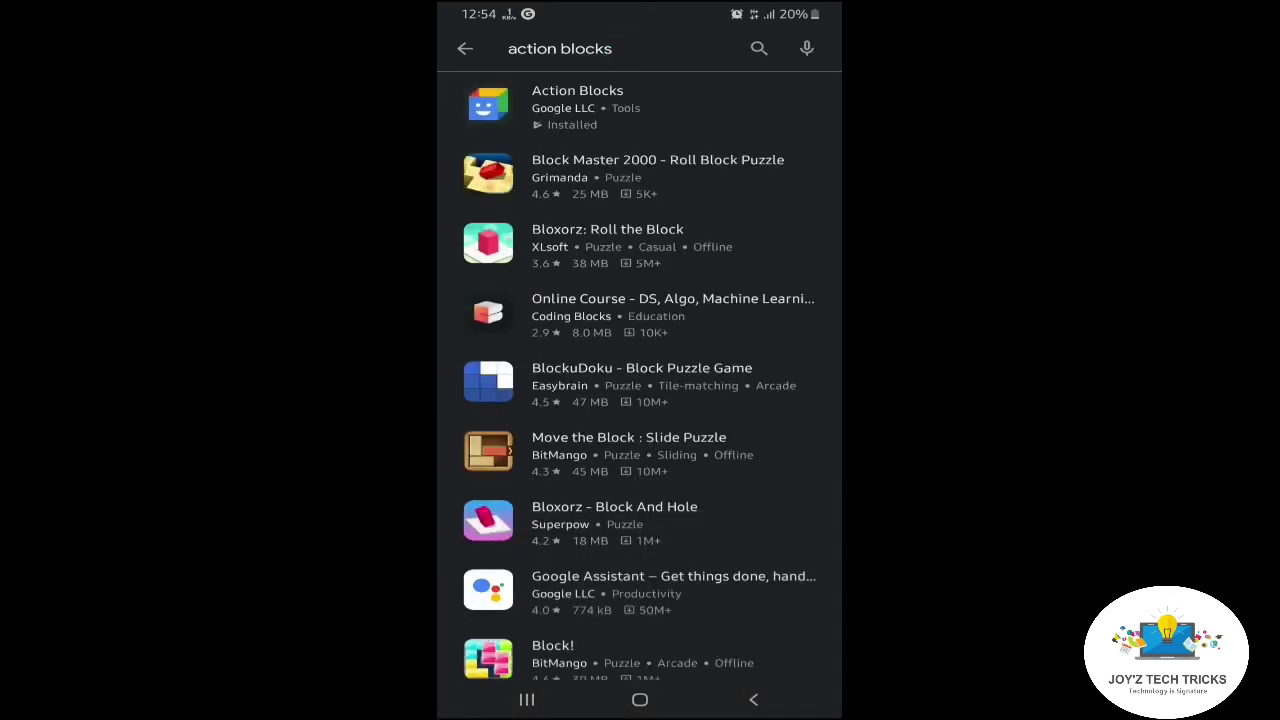
left_click(577, 105)
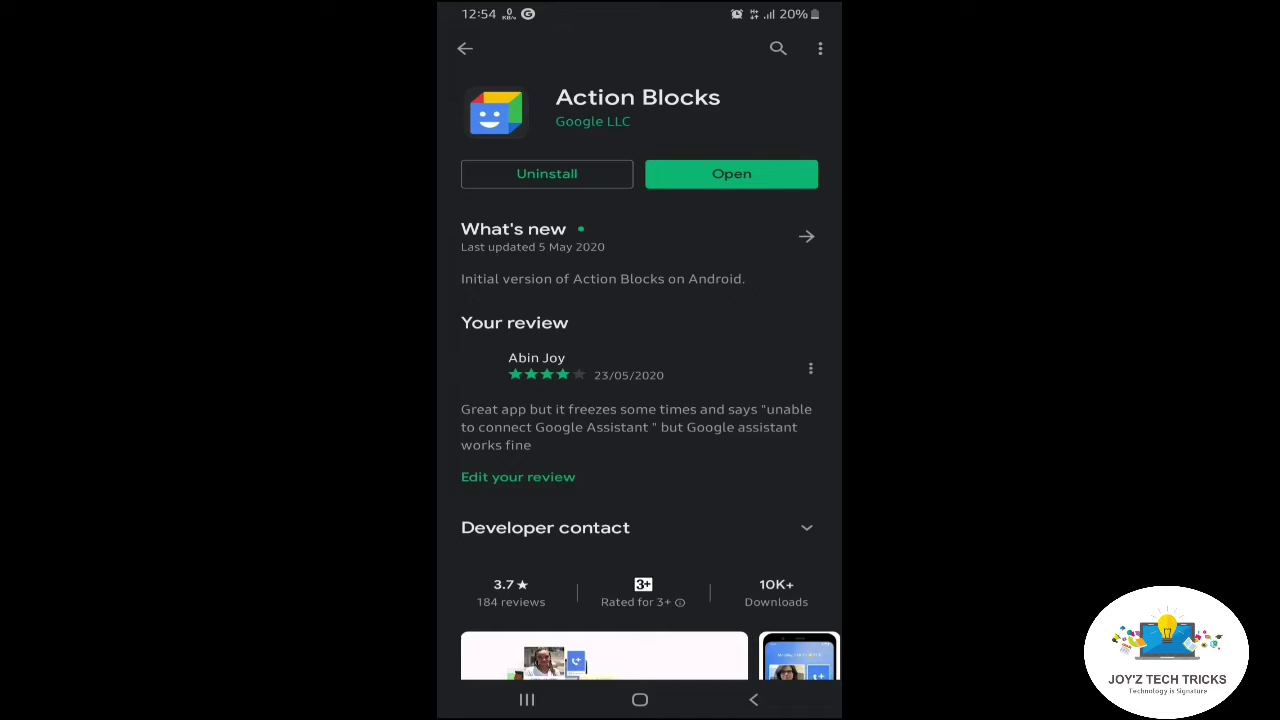
Launch Action Blocks and begin a new block using the Create custom action type
left_click(789, 174)
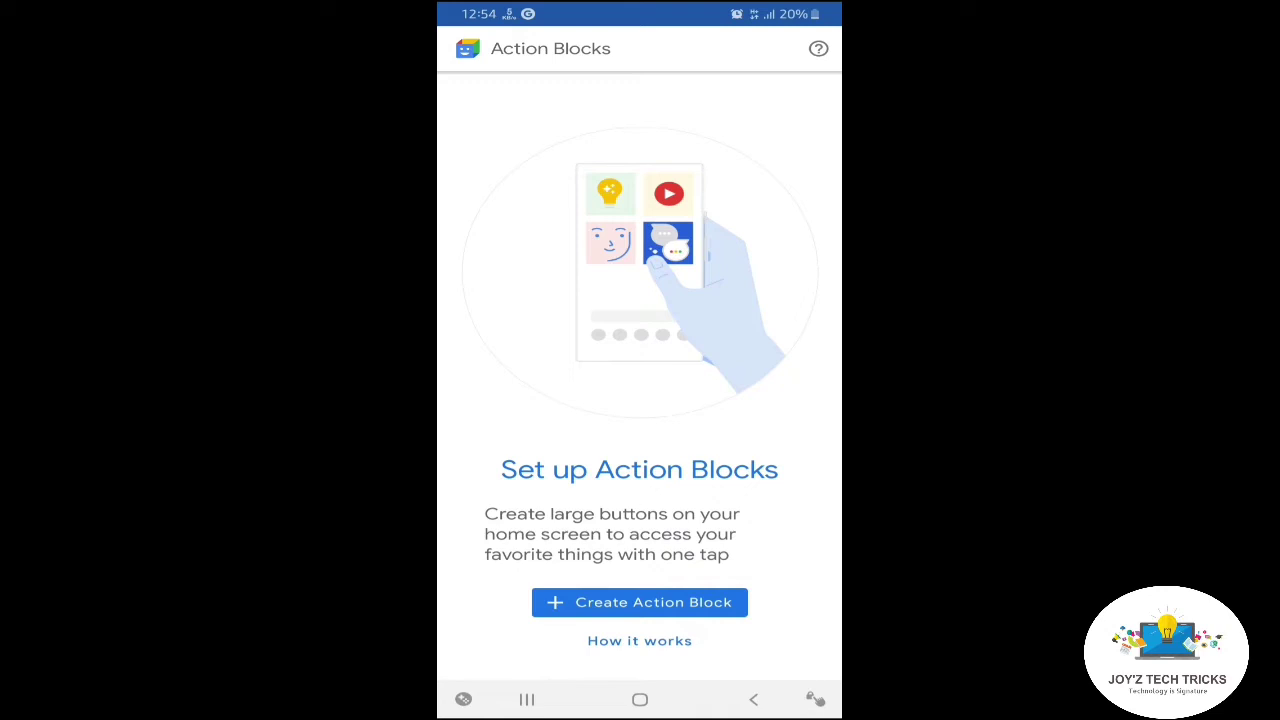
left_click(717, 602)
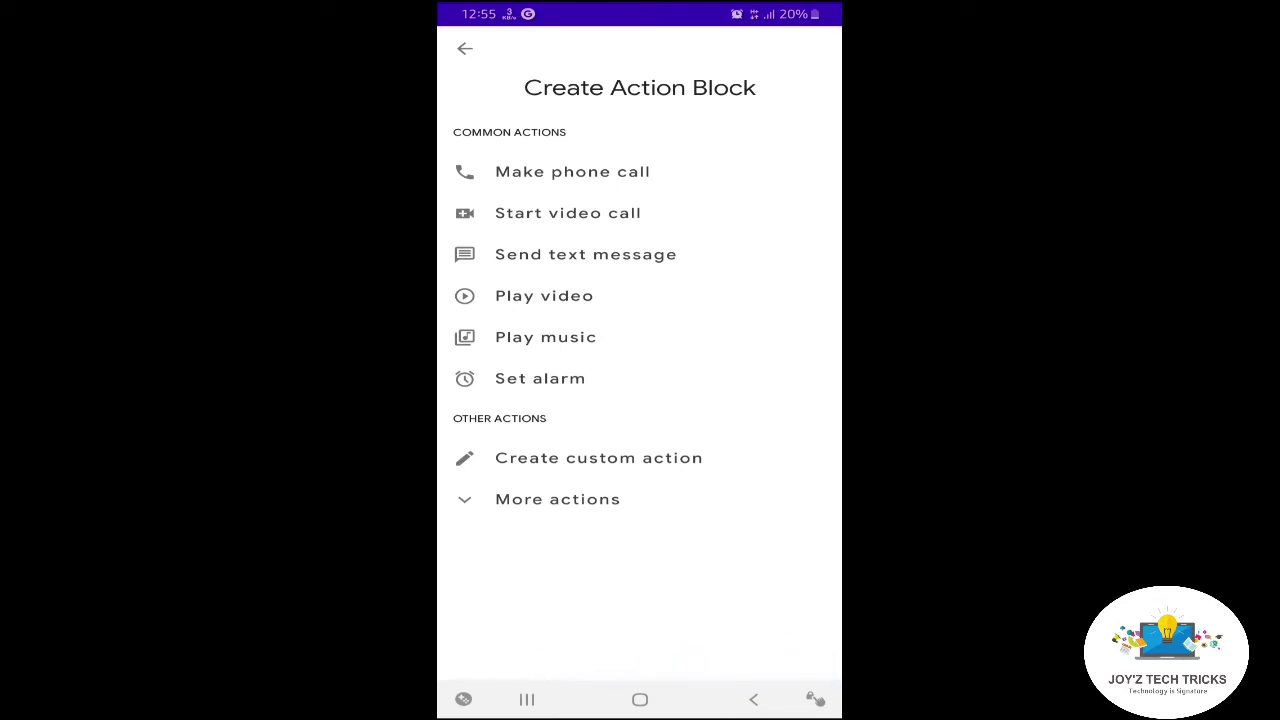
left_click(598, 500)
scroll(740, 530, "down", 3)
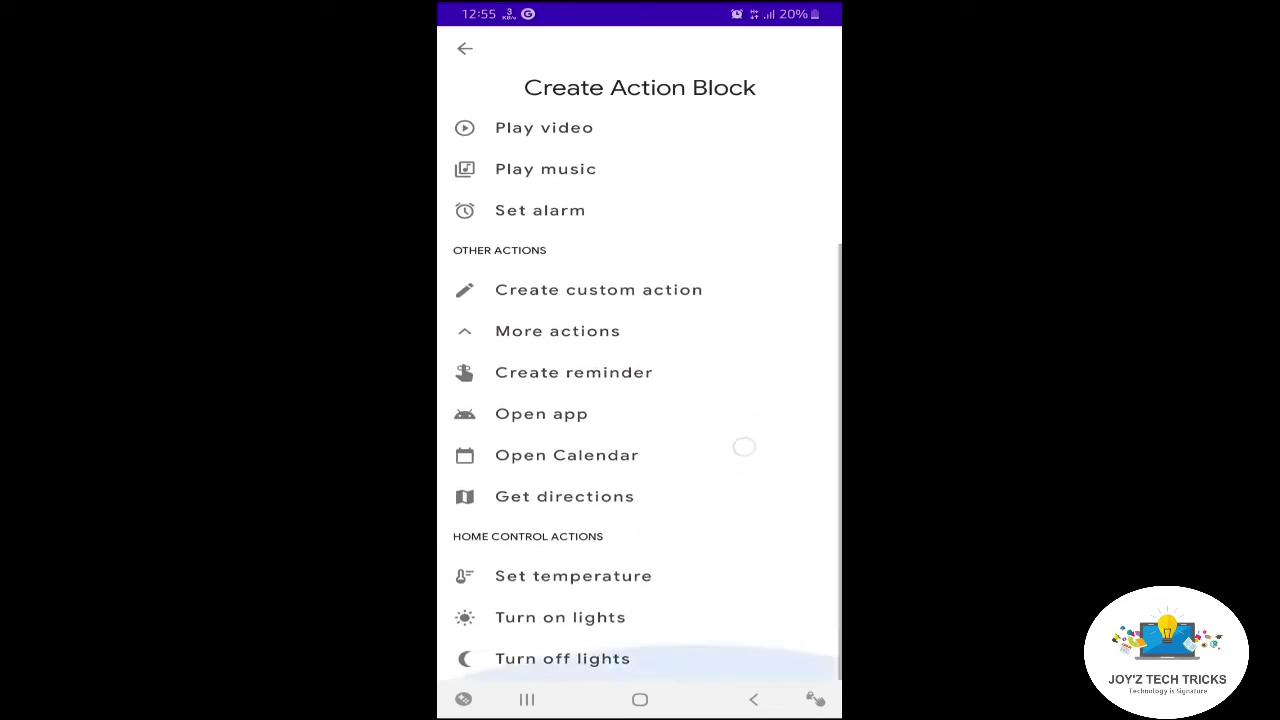
scroll(743, 449, "up", 2)
left_click(544, 200)
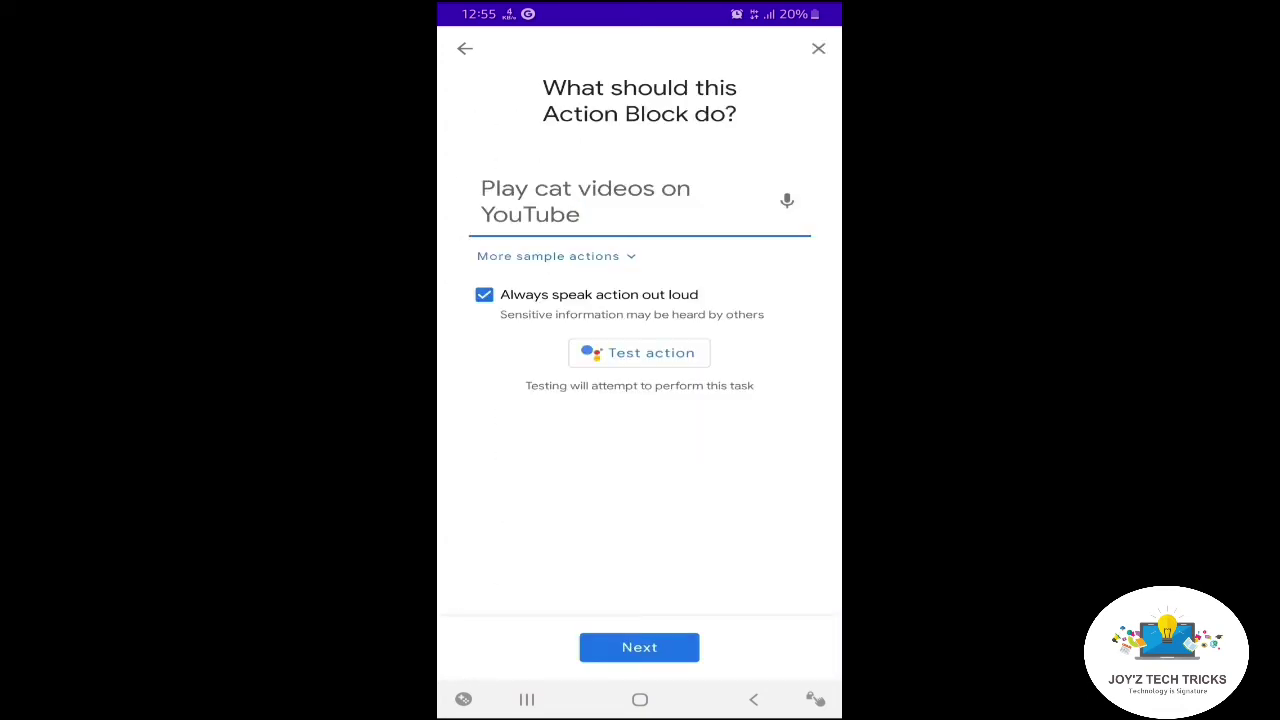
left_click(754, 703)
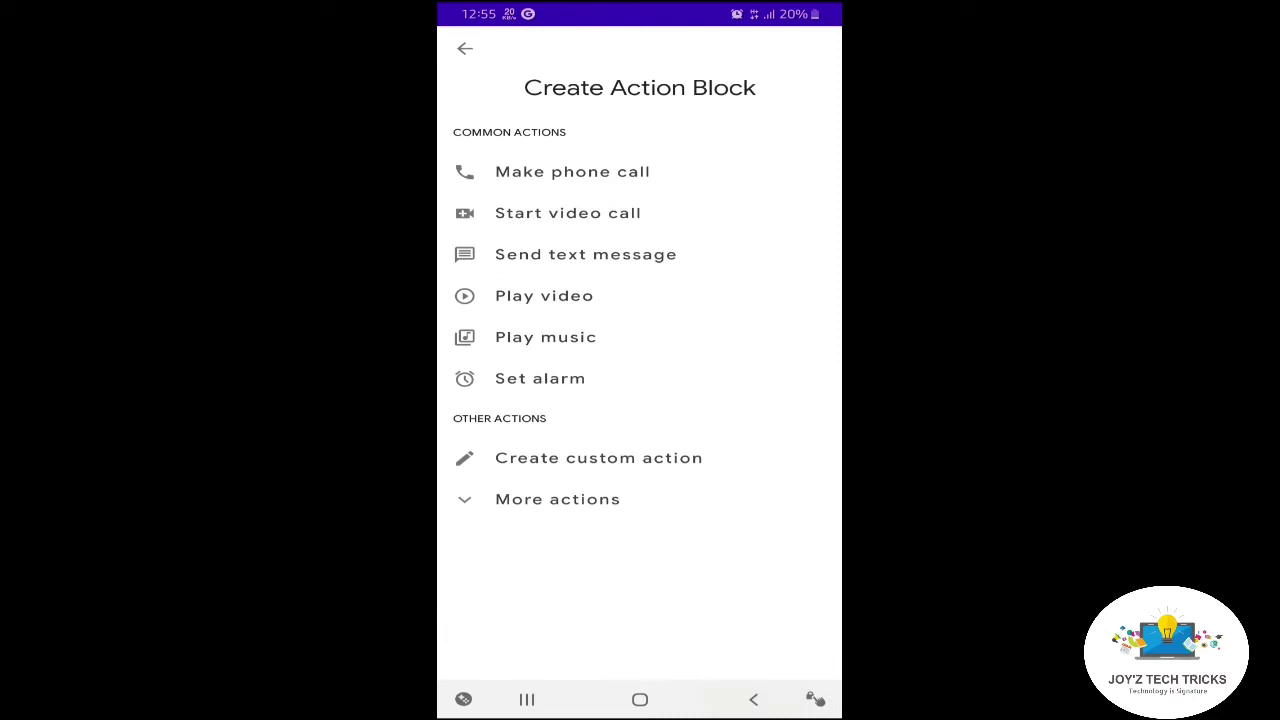
left_click(611, 491)
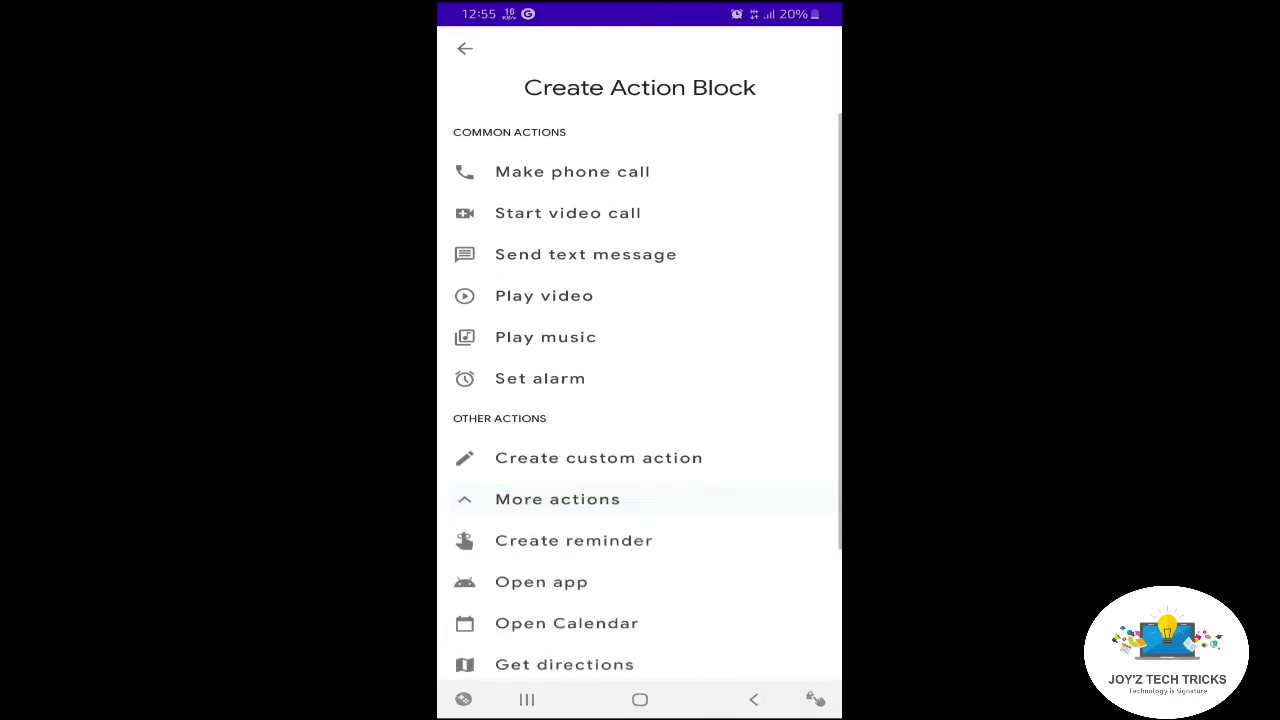
left_click(650, 460)
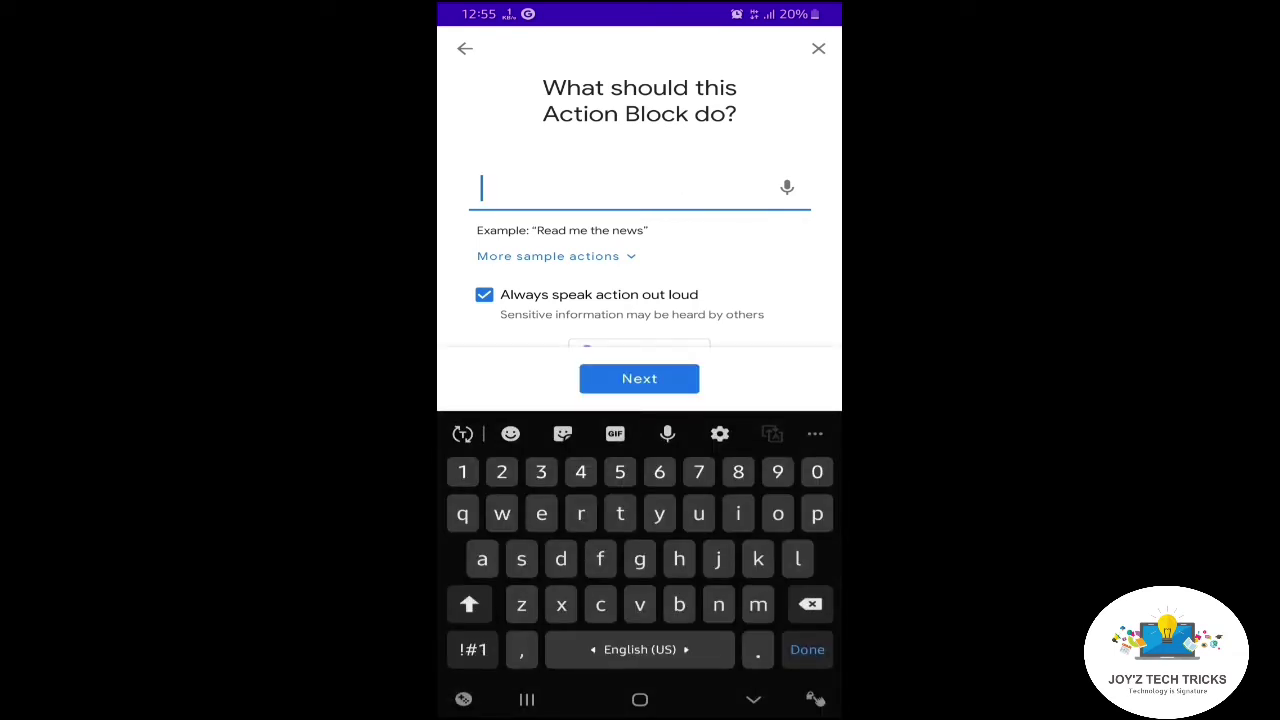
Enter 'turn on light' as the block's custom command
type("tr")
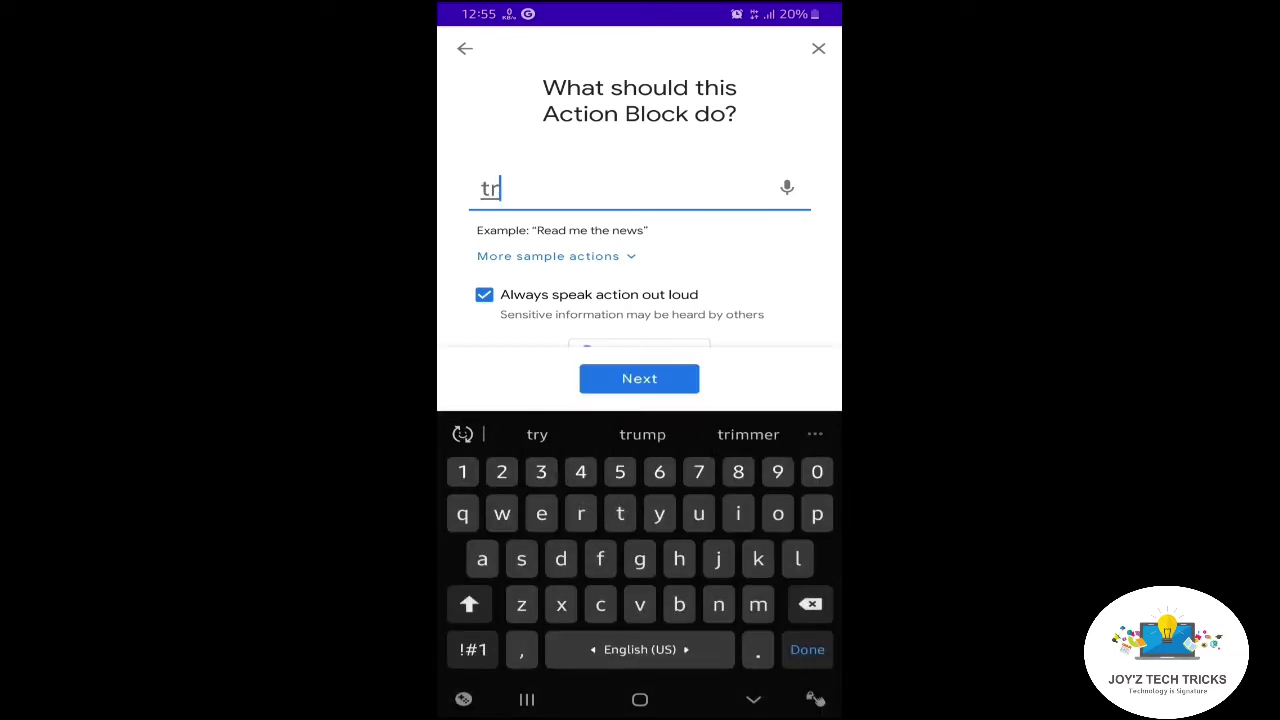
key("BackSpace")
key("BackSpace")
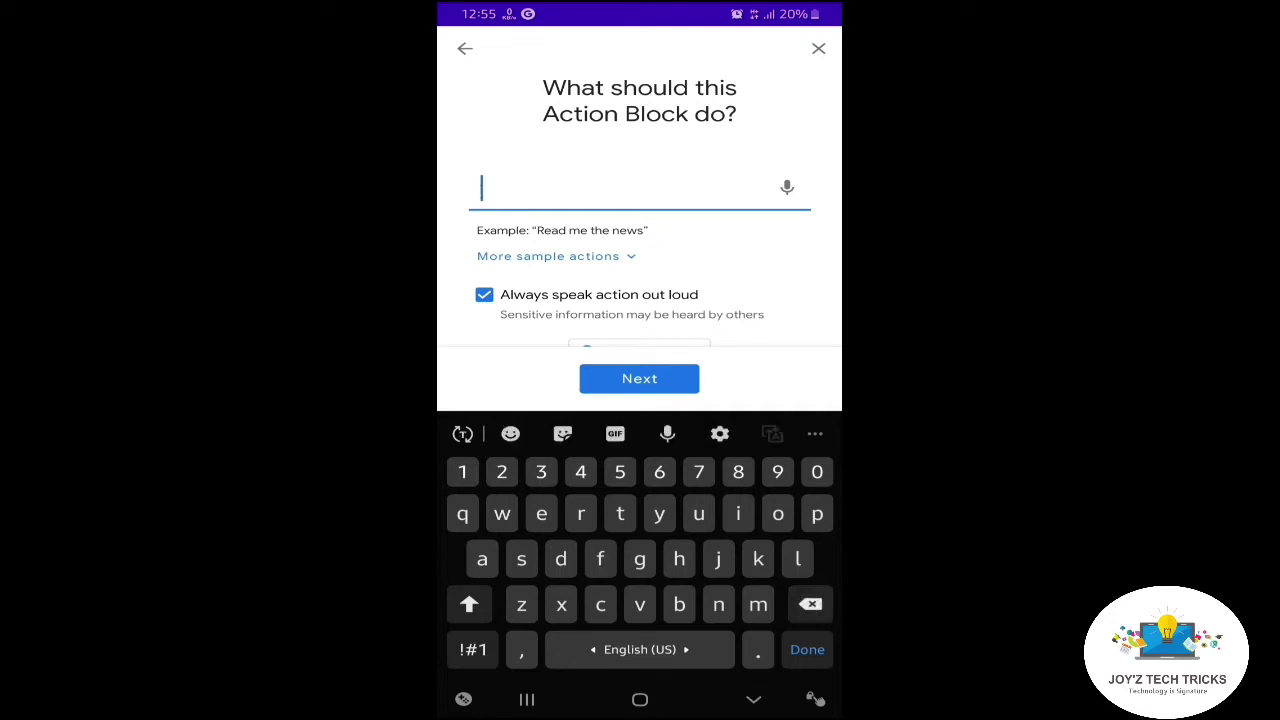
type("turn ")
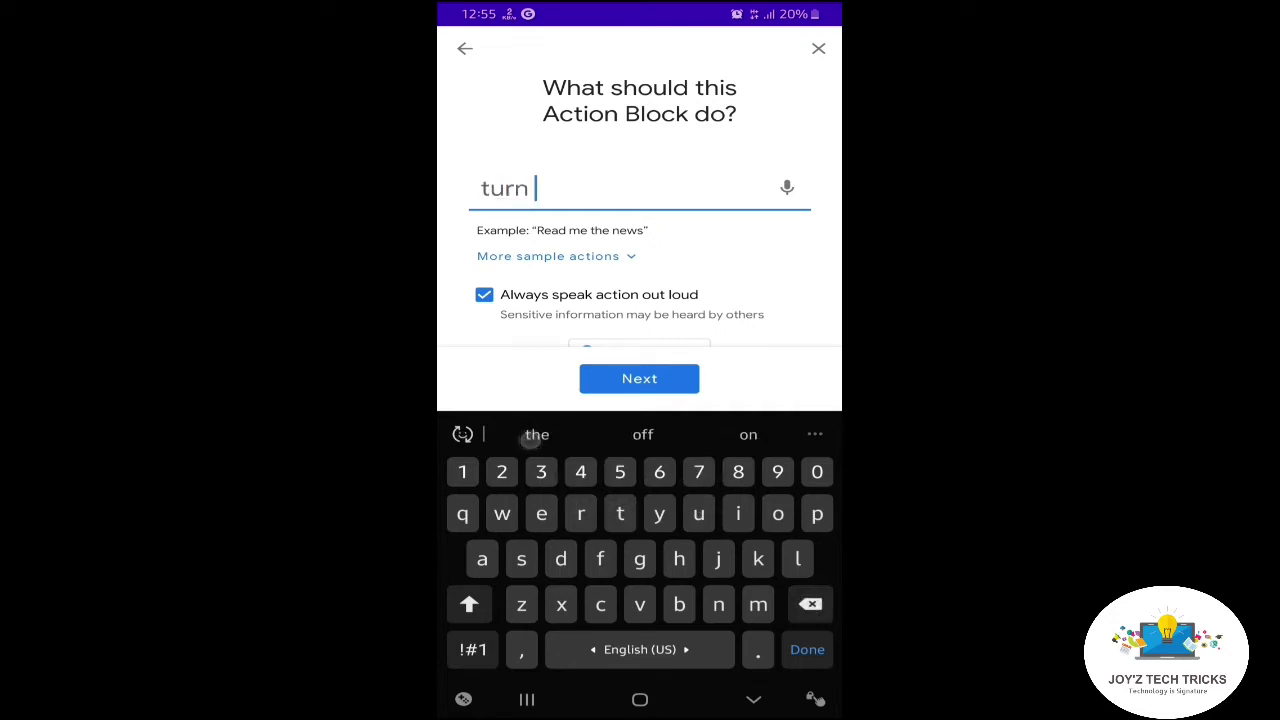
type("on l")
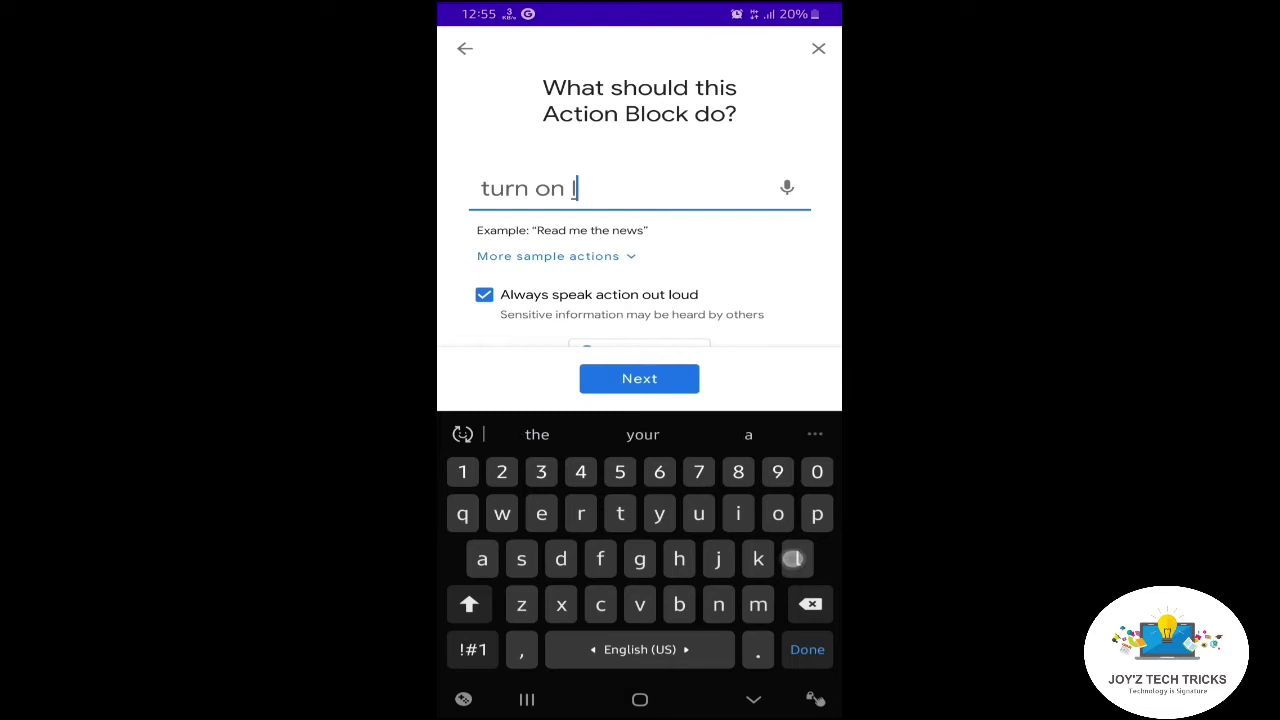
type("ig")
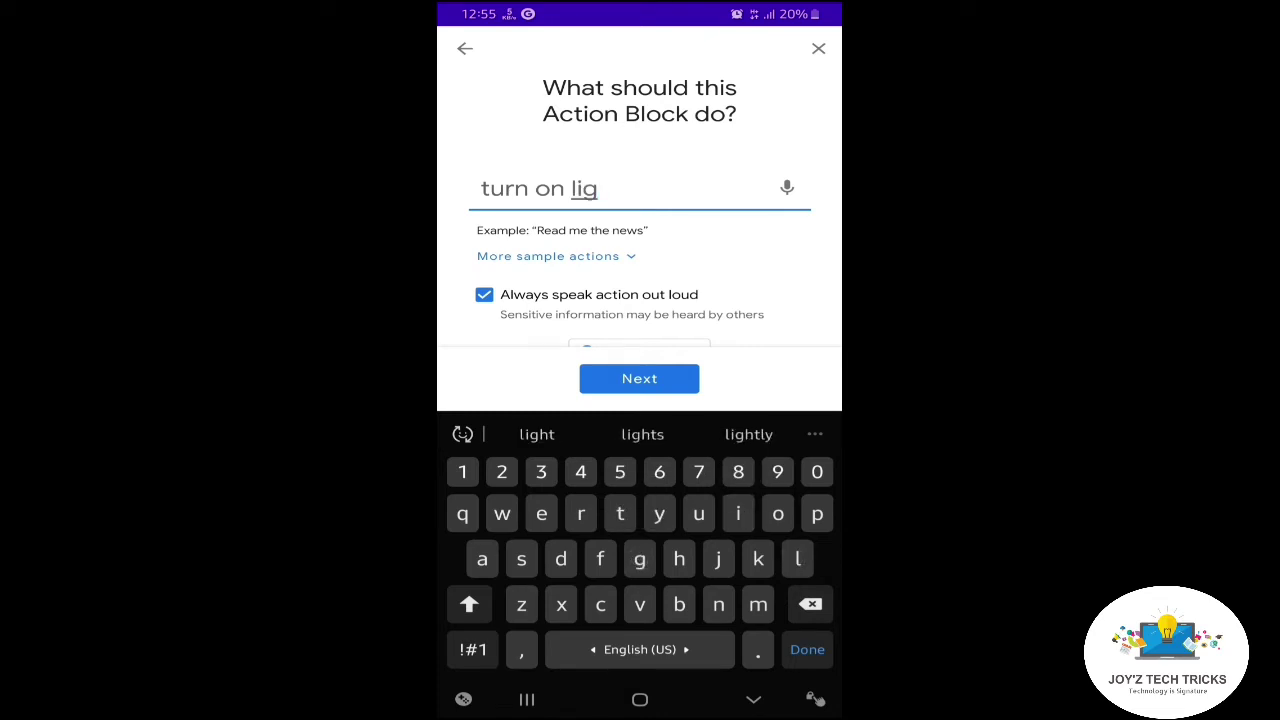
left_click(537, 434)
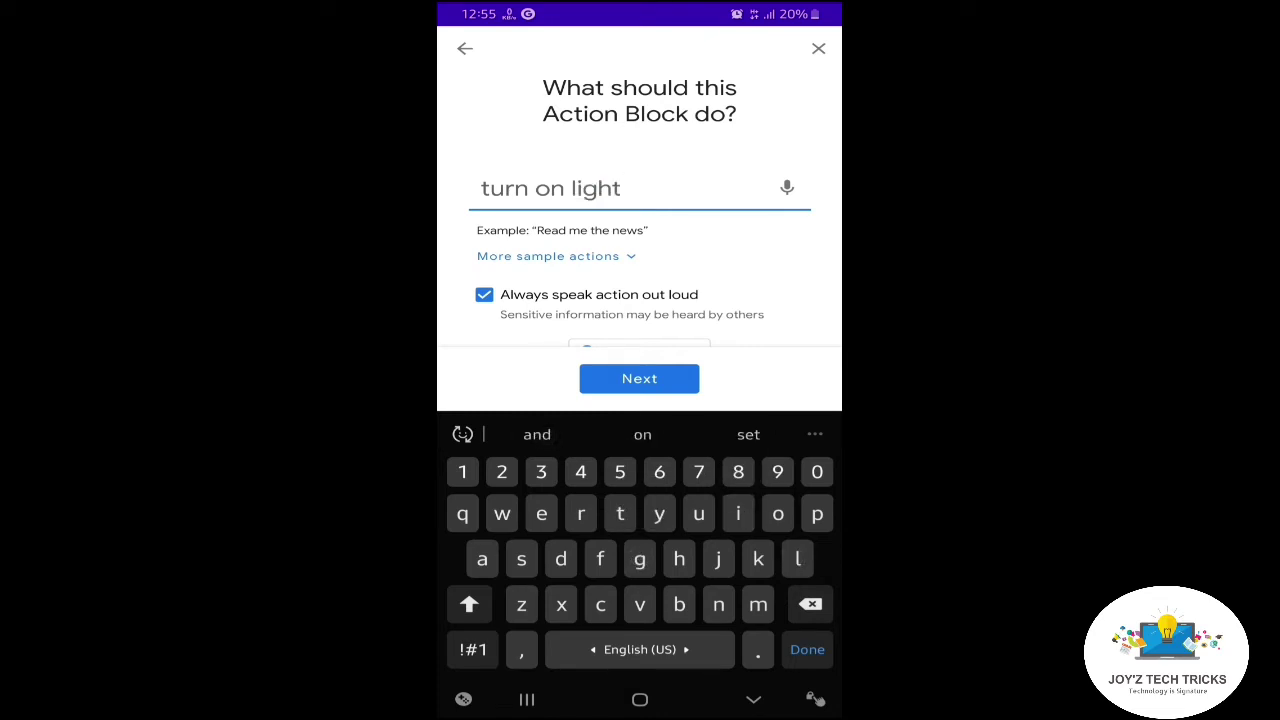
left_click(753, 699)
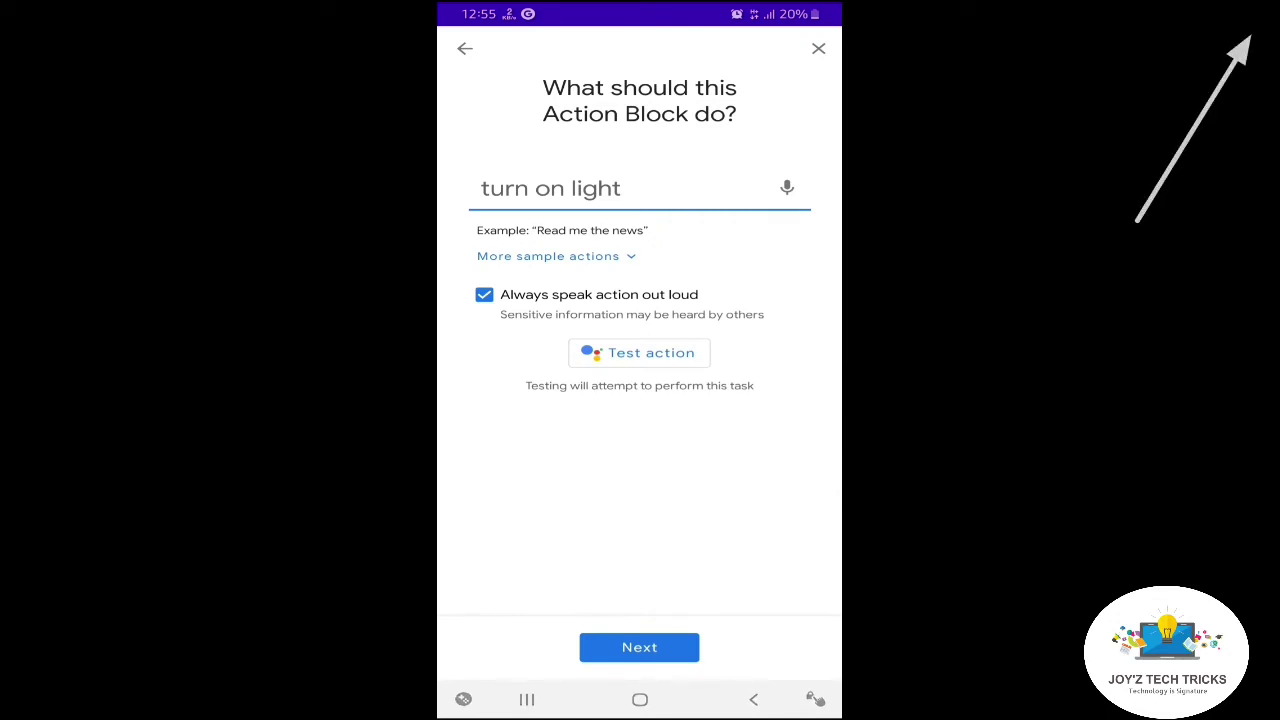
Test the 'turn on light' action and confirm it worked as expected
left_click(639, 352)
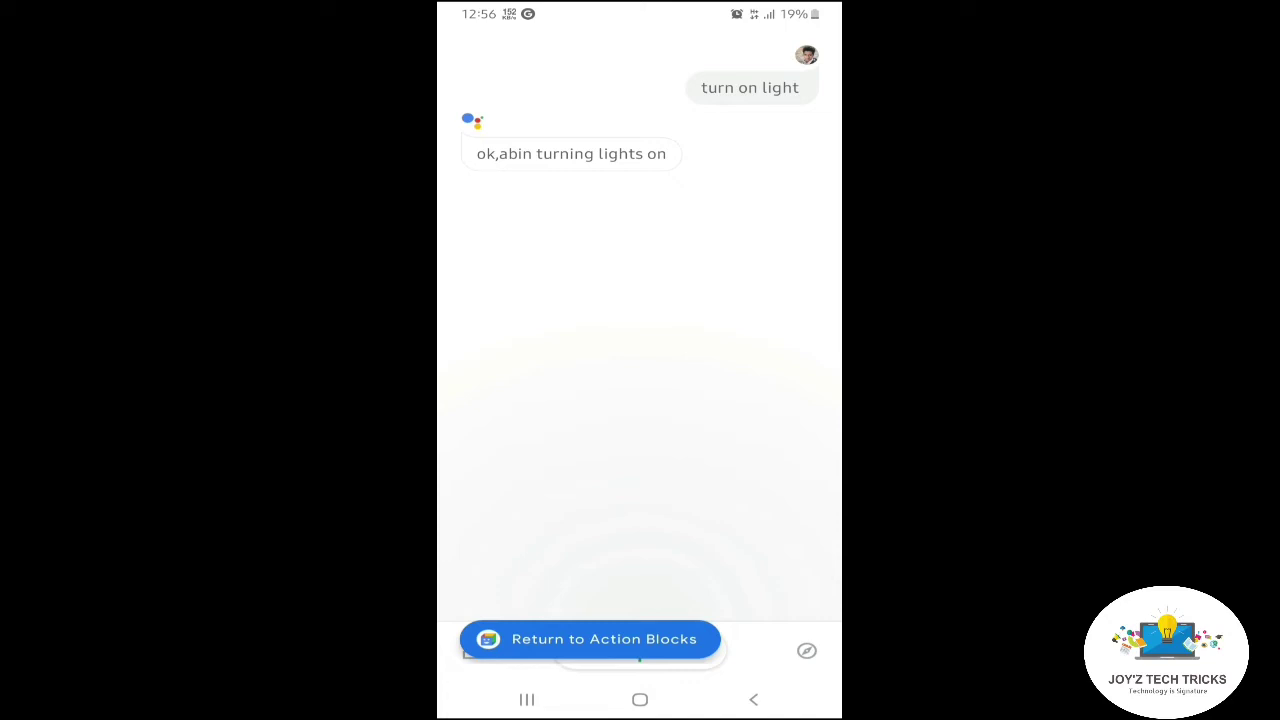
left_click(665, 632)
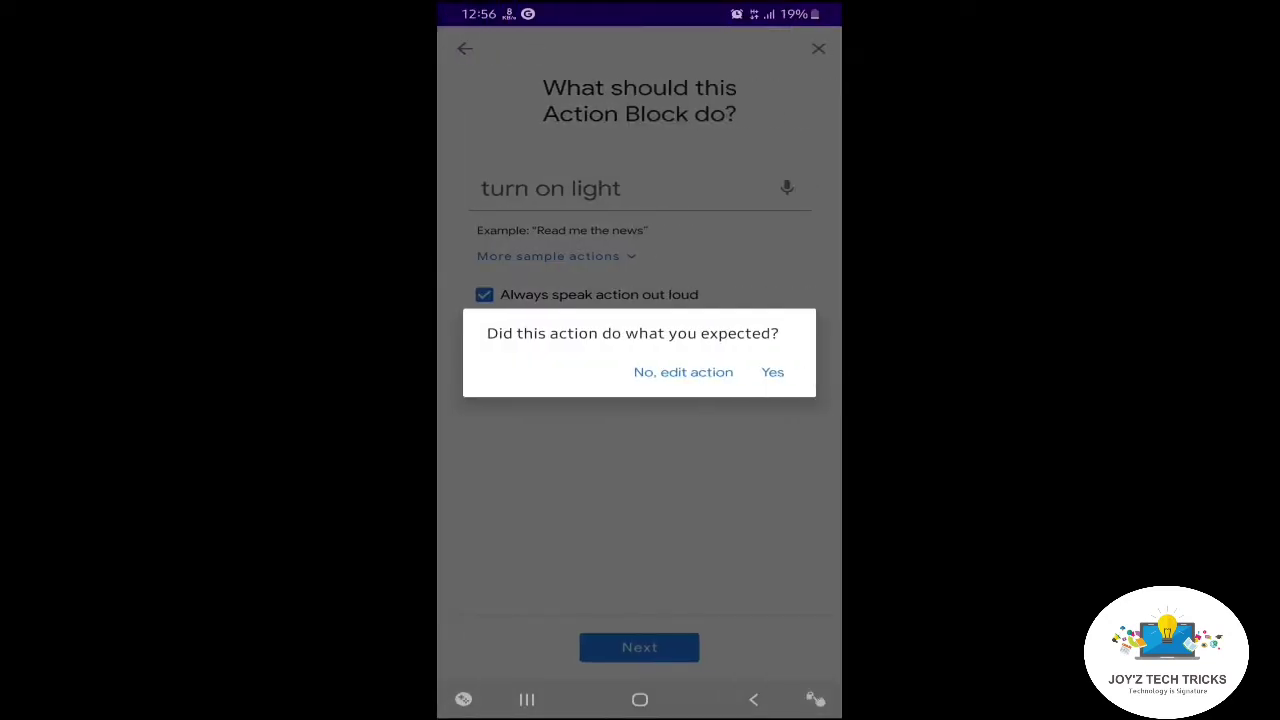
left_click(772, 371)
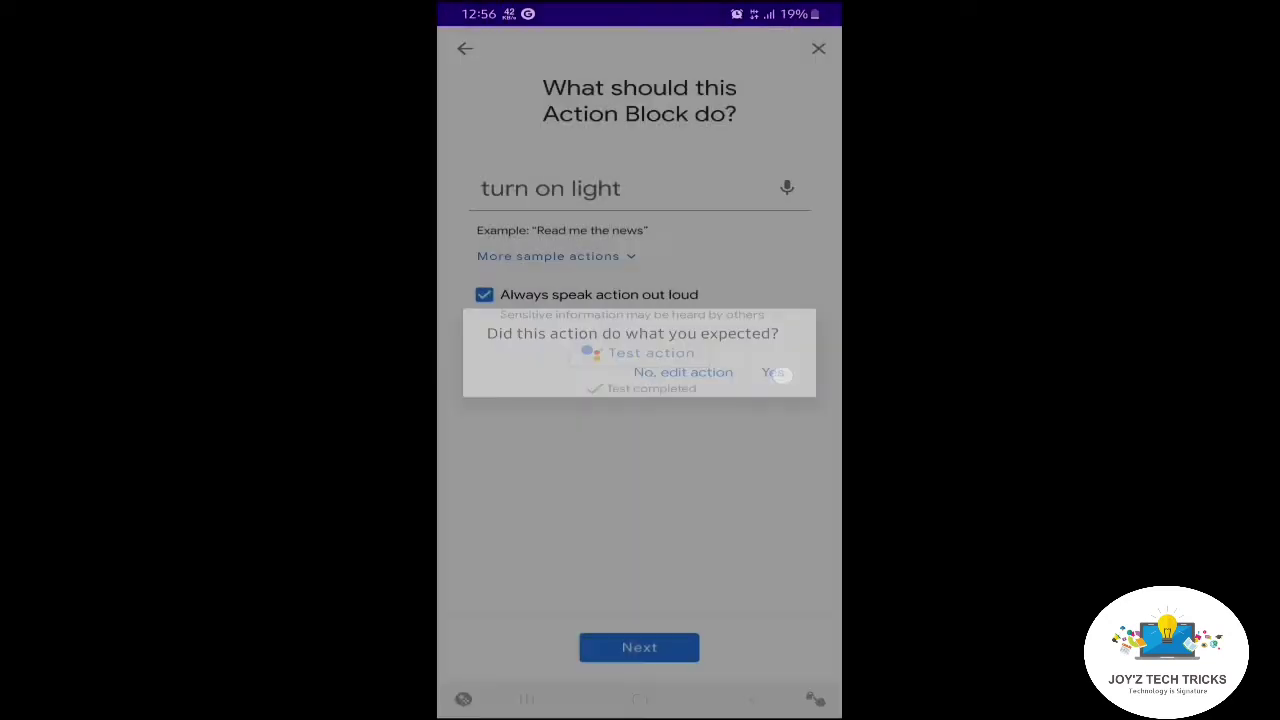
Give the block the lightbulb symbol image and the name 'hall lights'
left_click(686, 647)
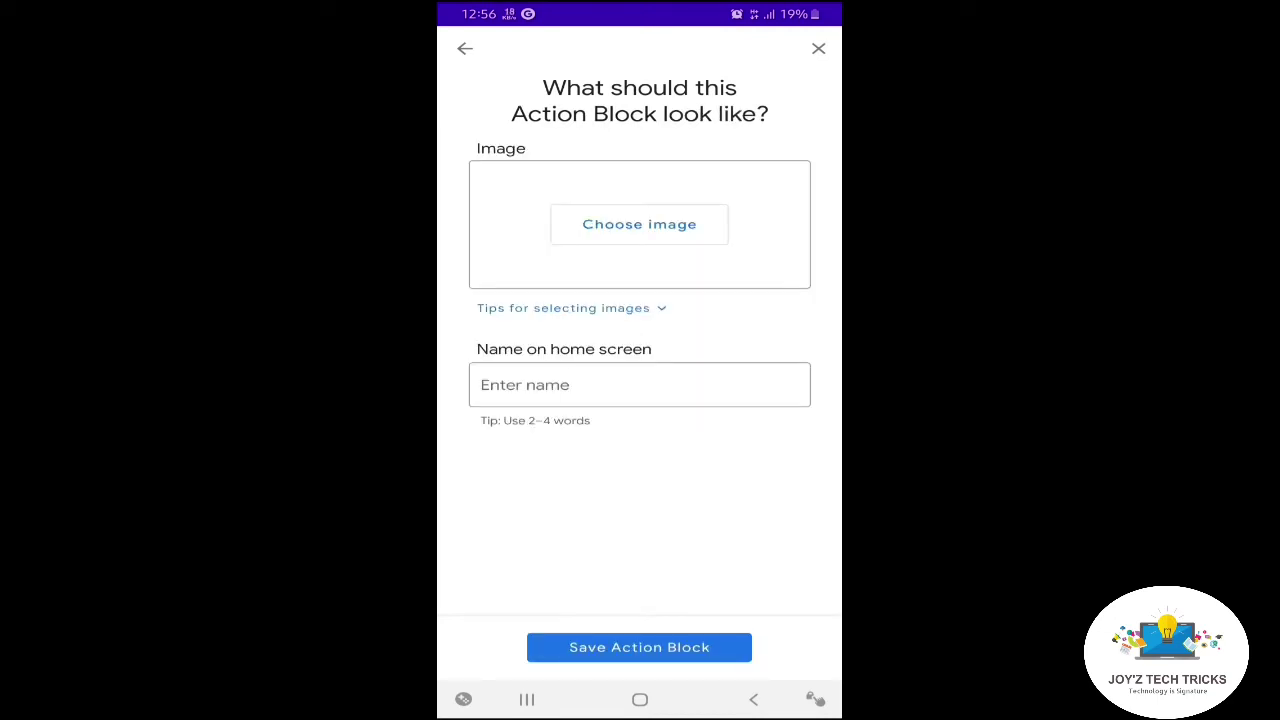
left_click(639, 224)
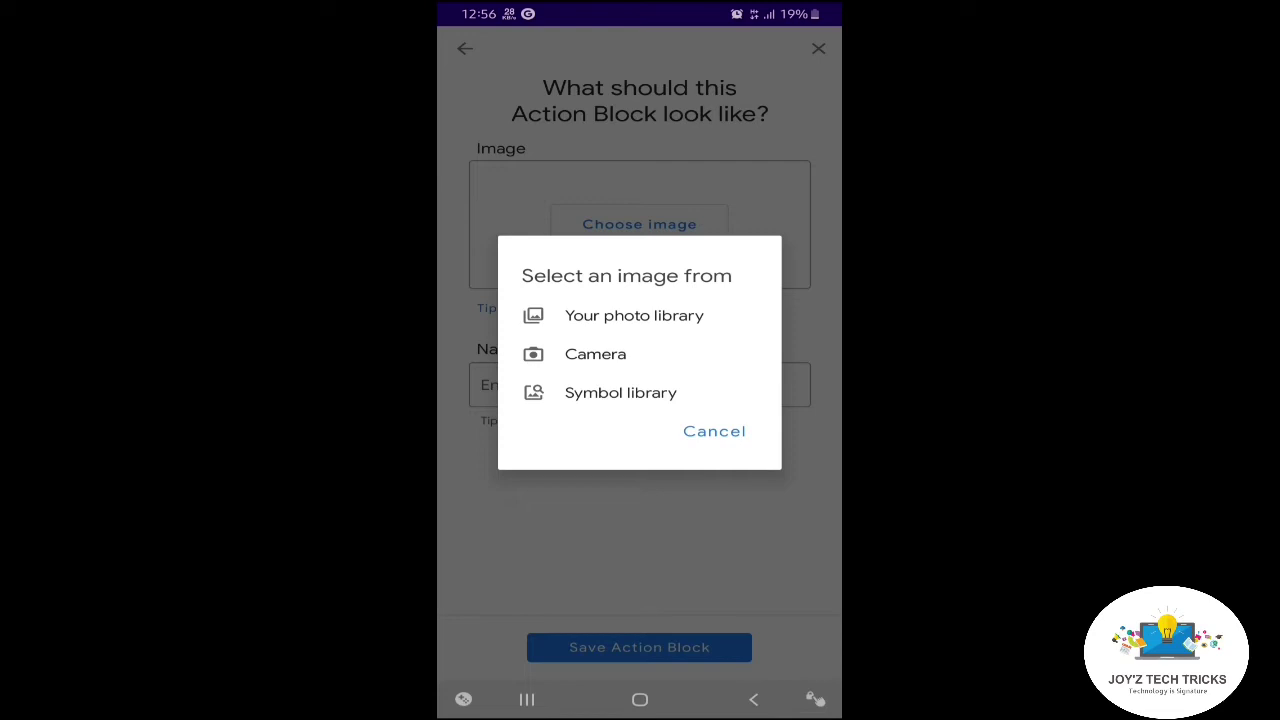
left_click(684, 397)
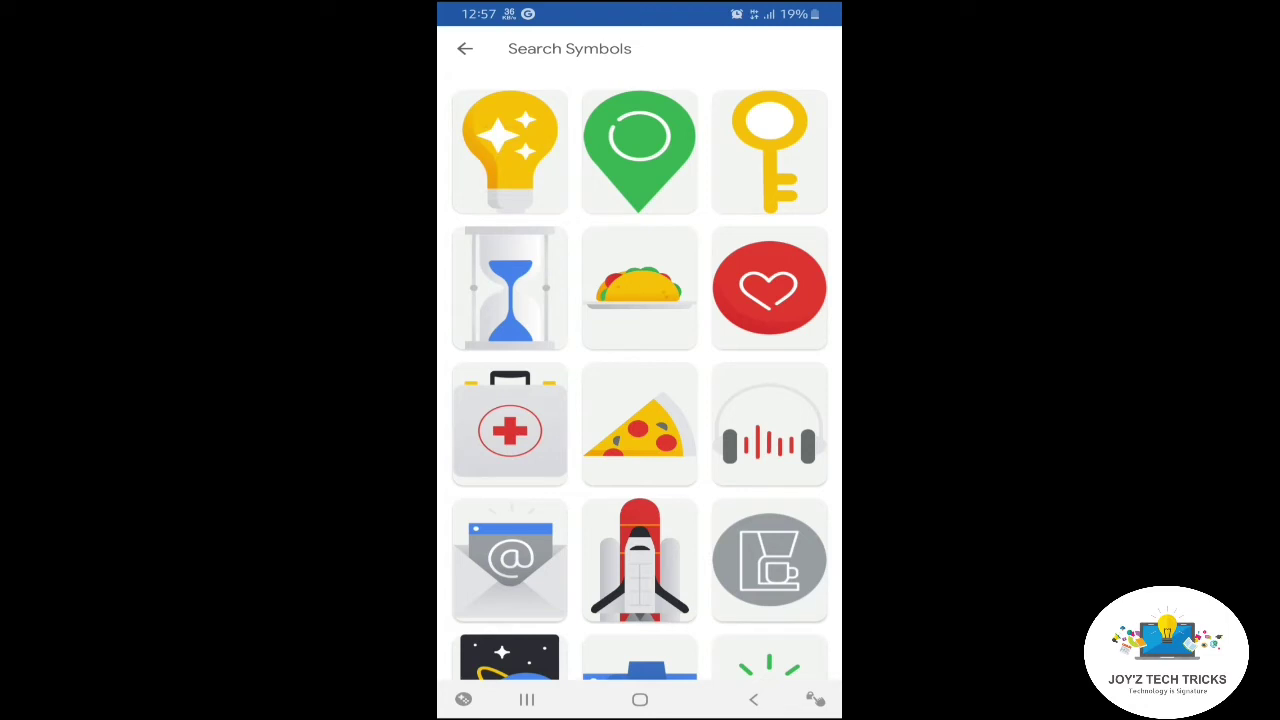
left_click(510, 152)
left_click(743, 384)
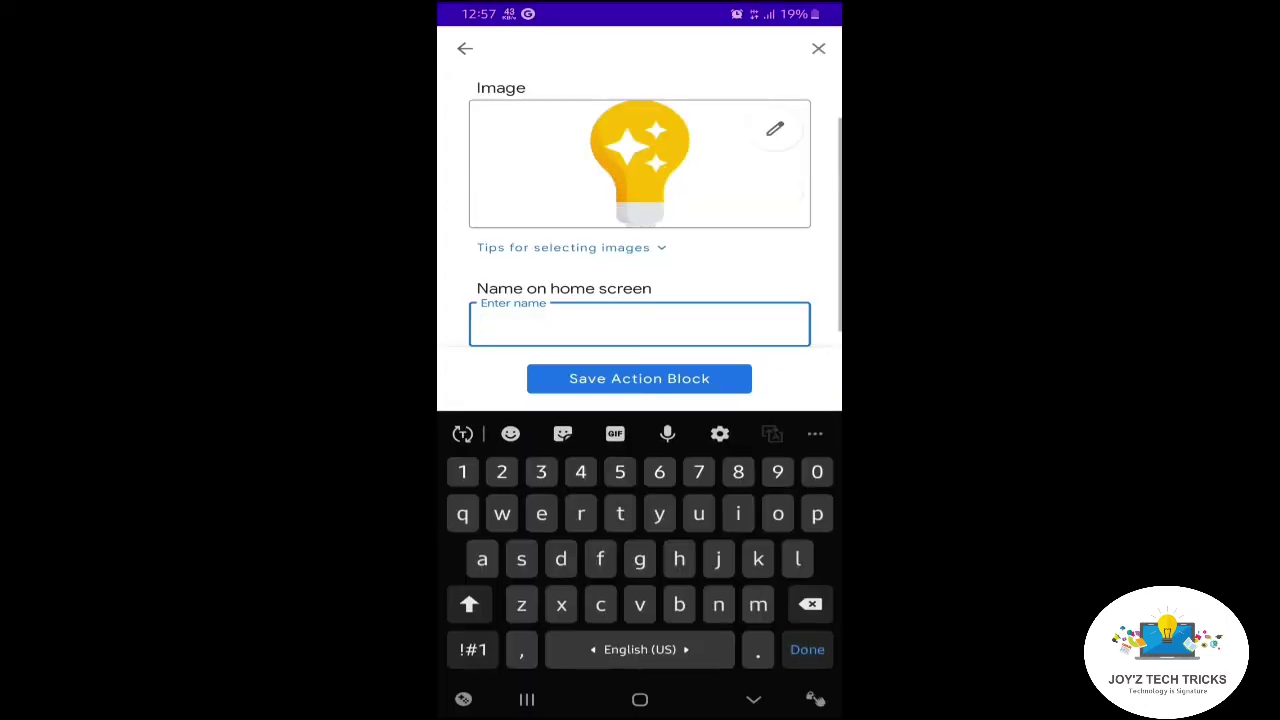
type("hall ")
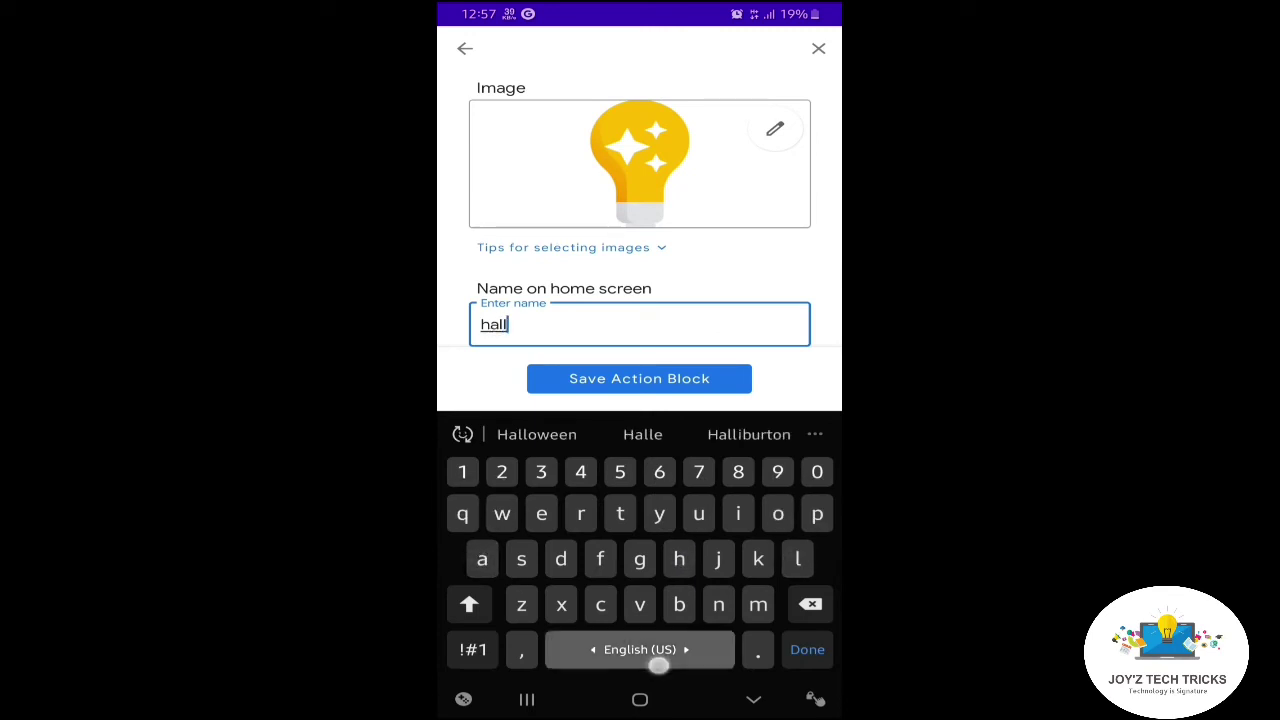
type("li")
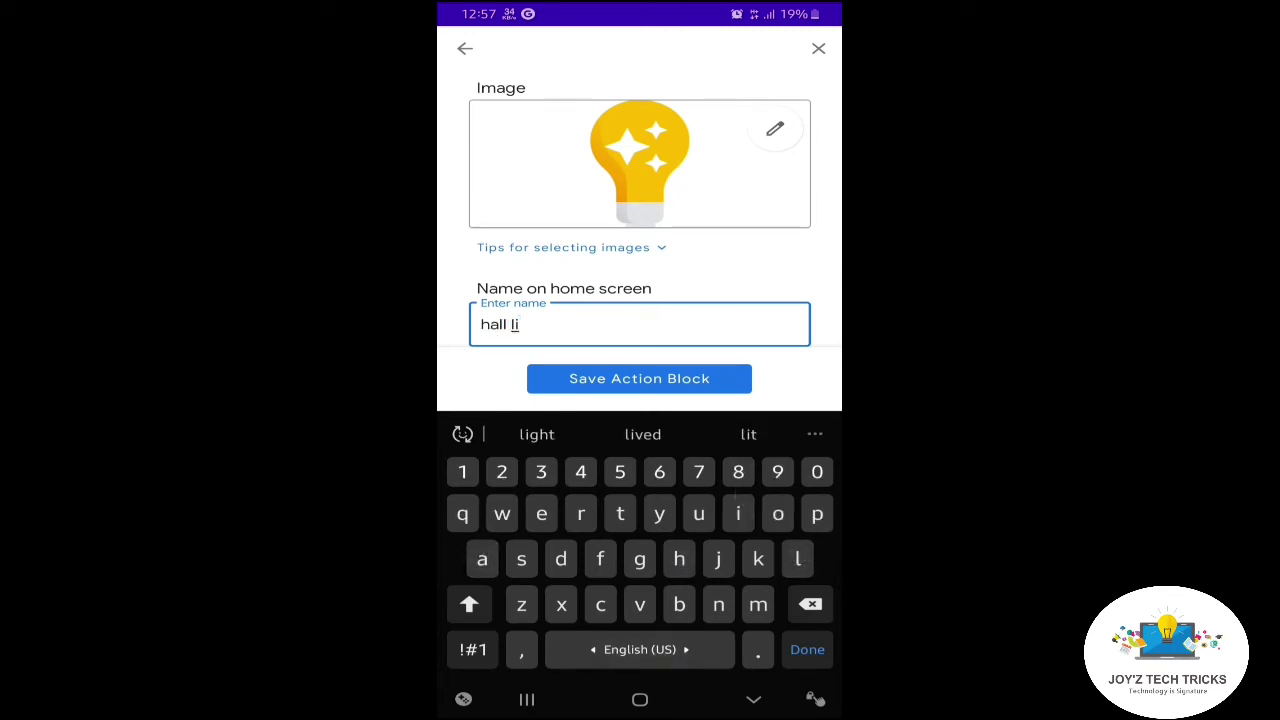
type("ghts")
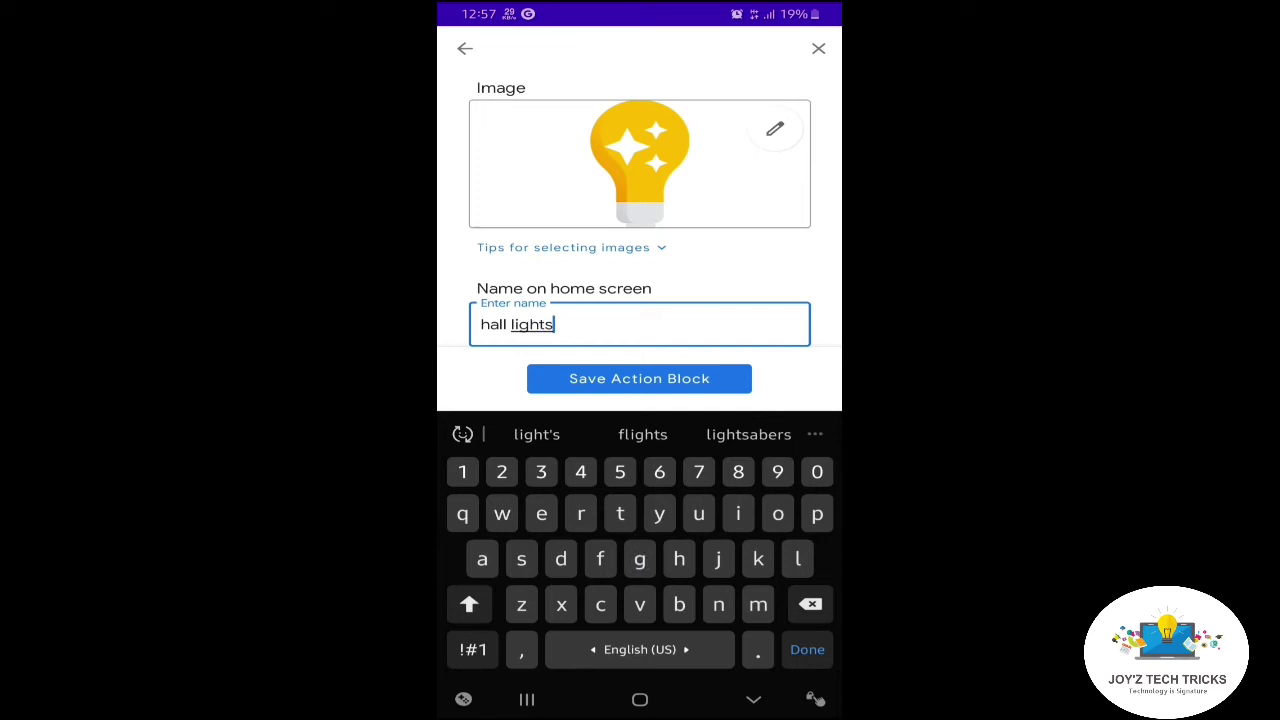
Save the 'hall lights' block and add its widget to the home screen
left_click(639, 378)
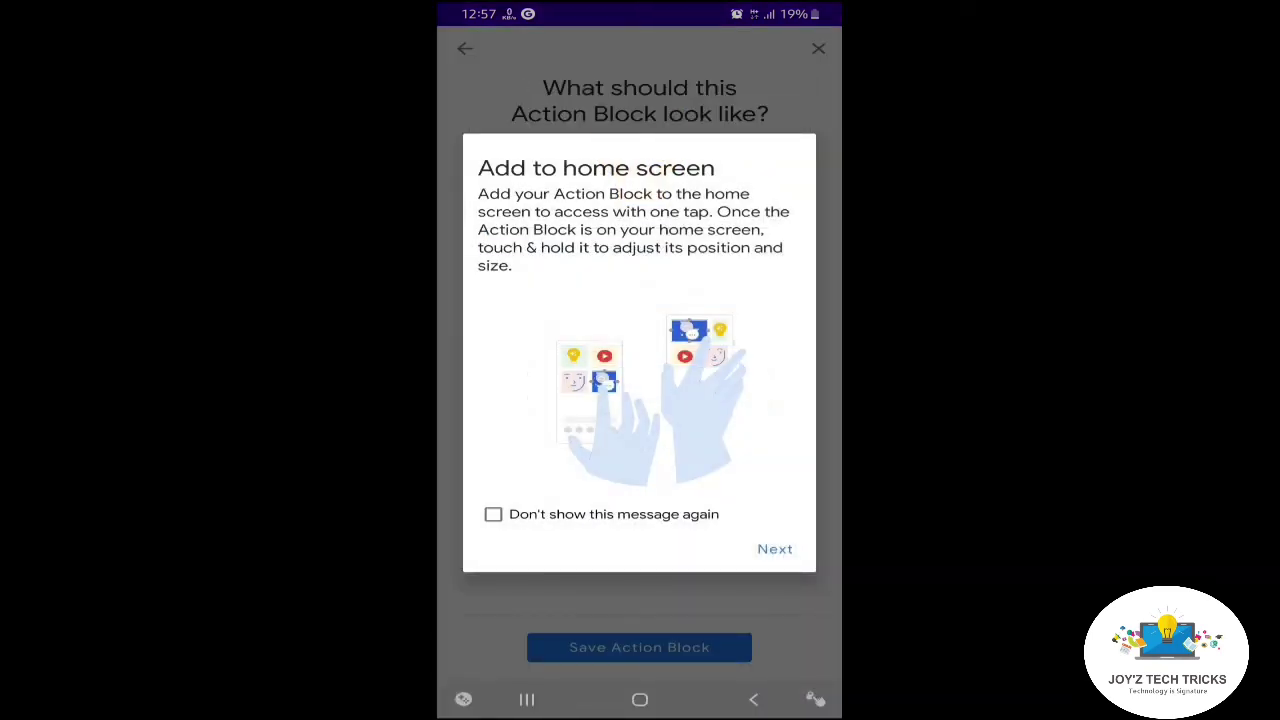
left_click(774, 549)
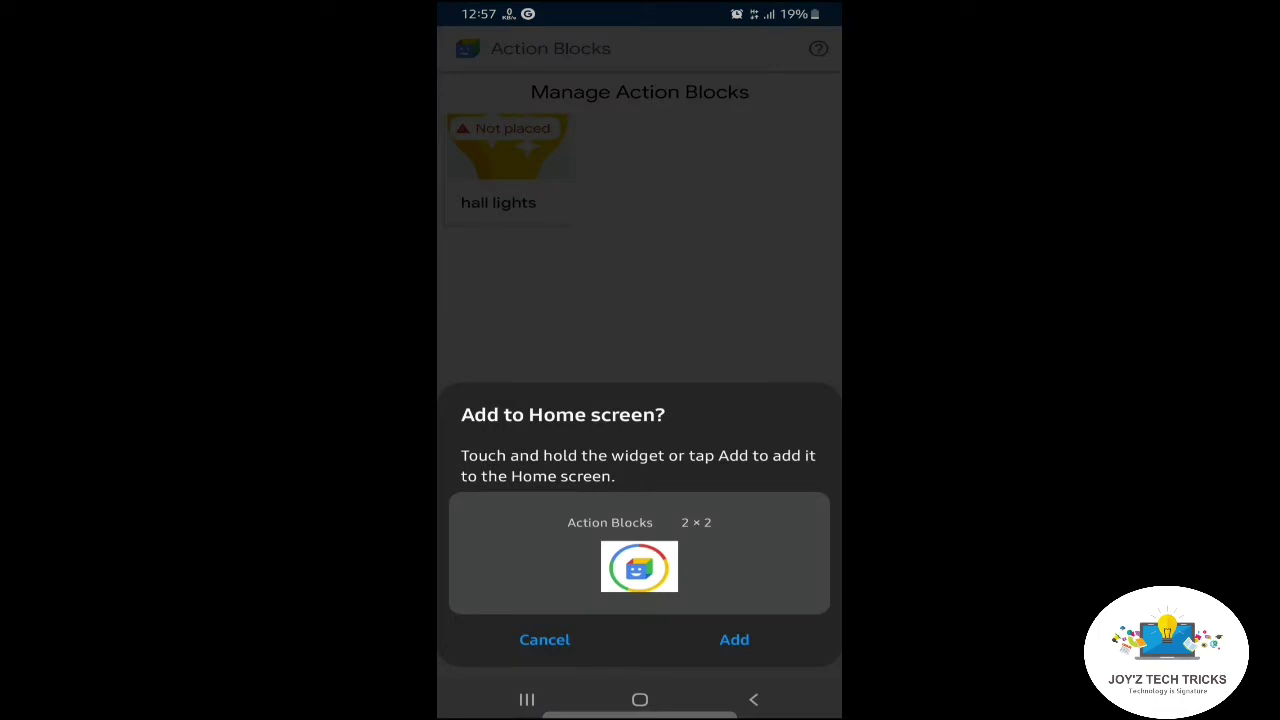
left_click(751, 644)
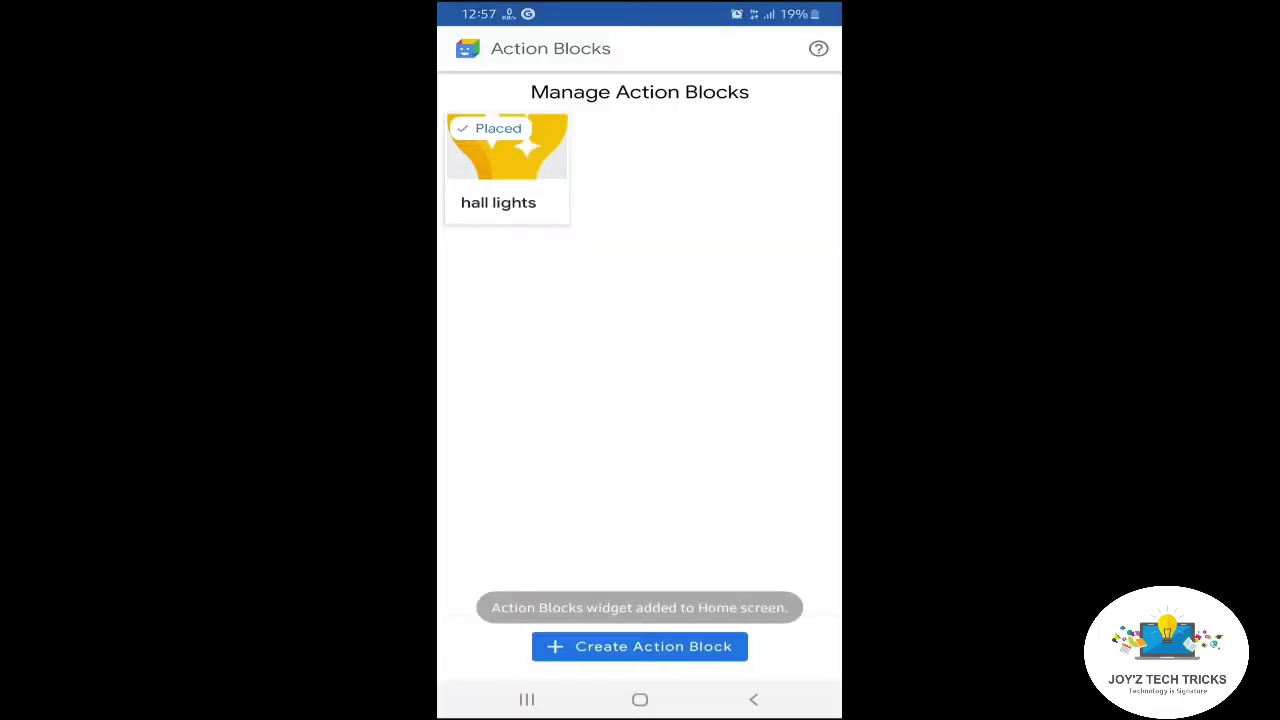
left_click(772, 409)
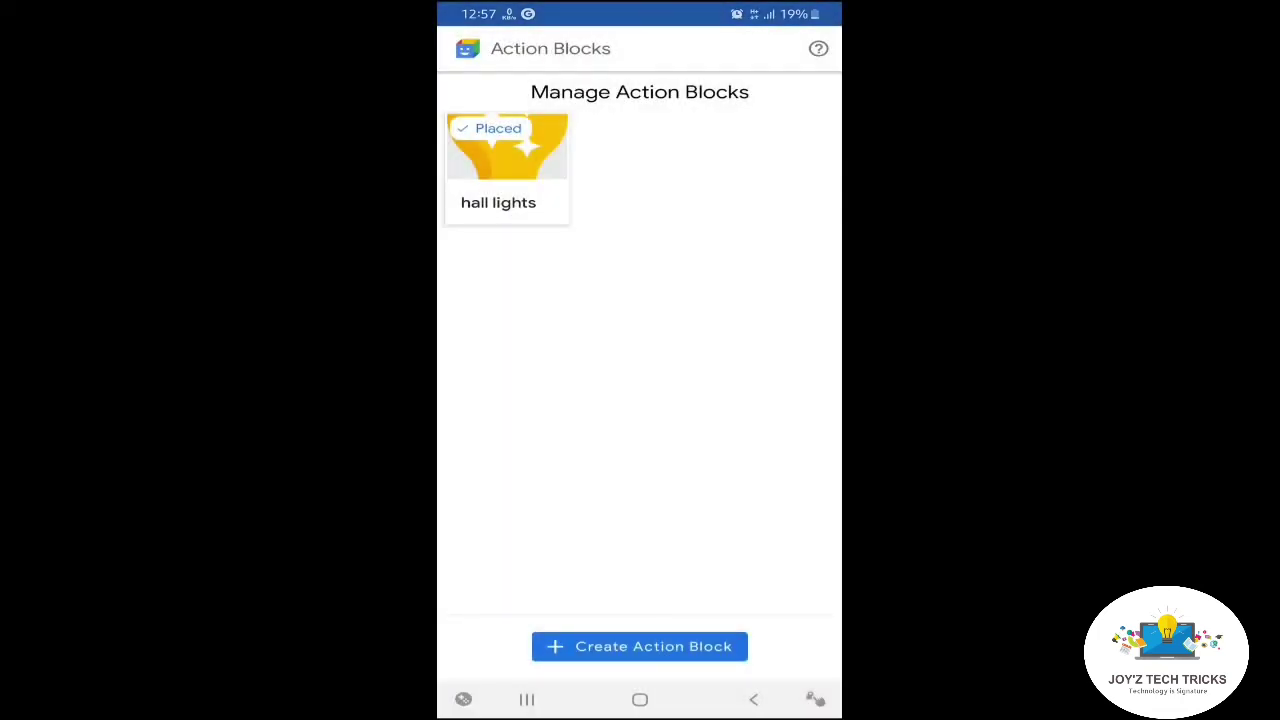
Check the hall lights widget on the home screen, then return to Action Blocks via Recents
left_click(640, 699)
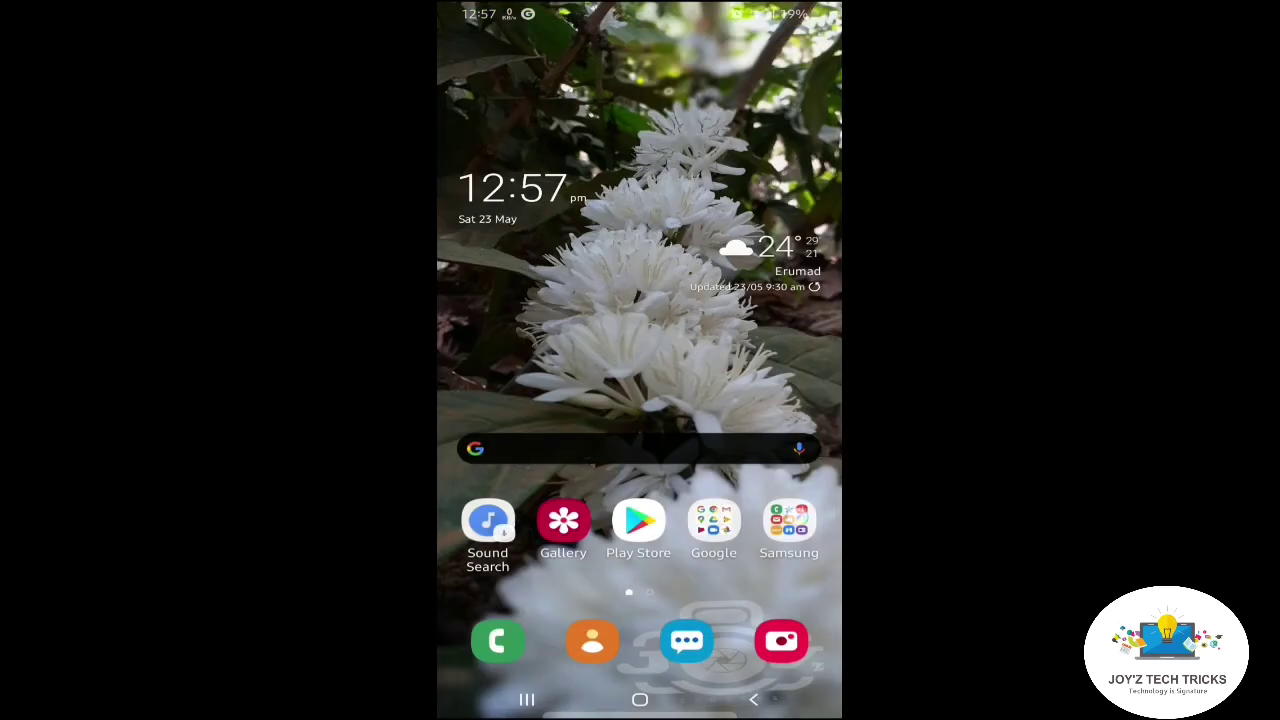
left_click_drag(760, 350, 500, 350)
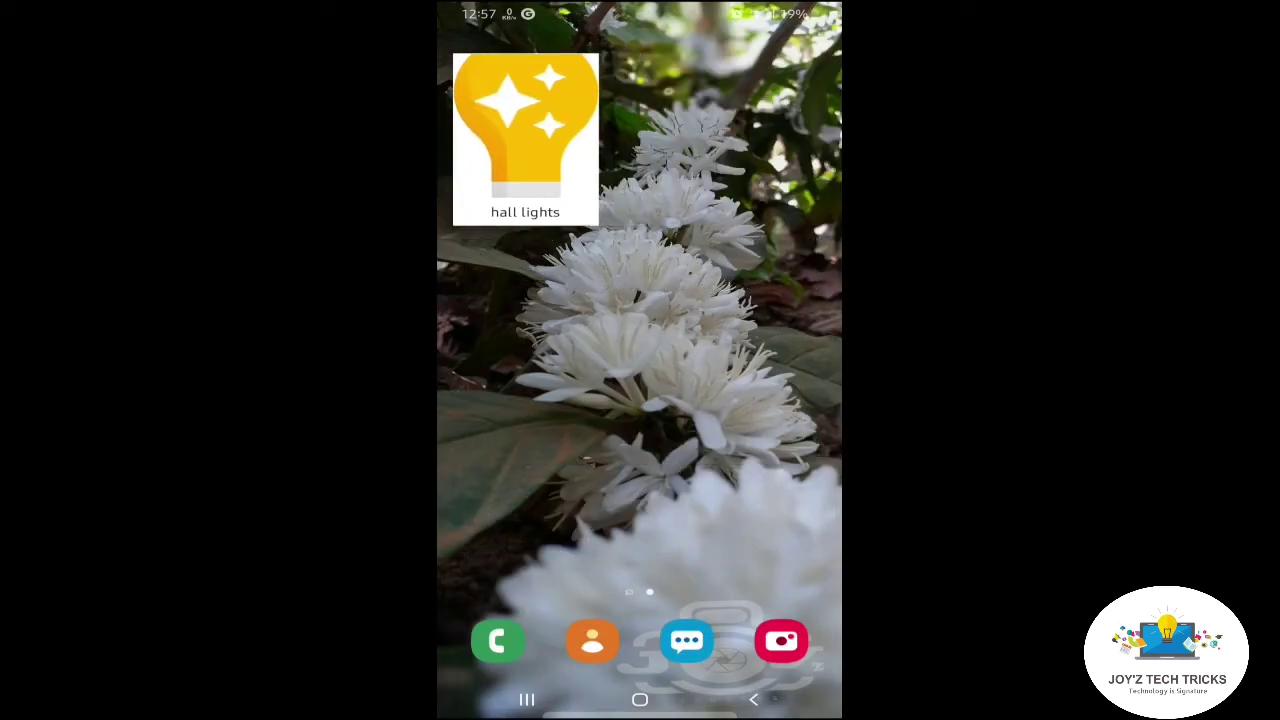
left_click(527, 700)
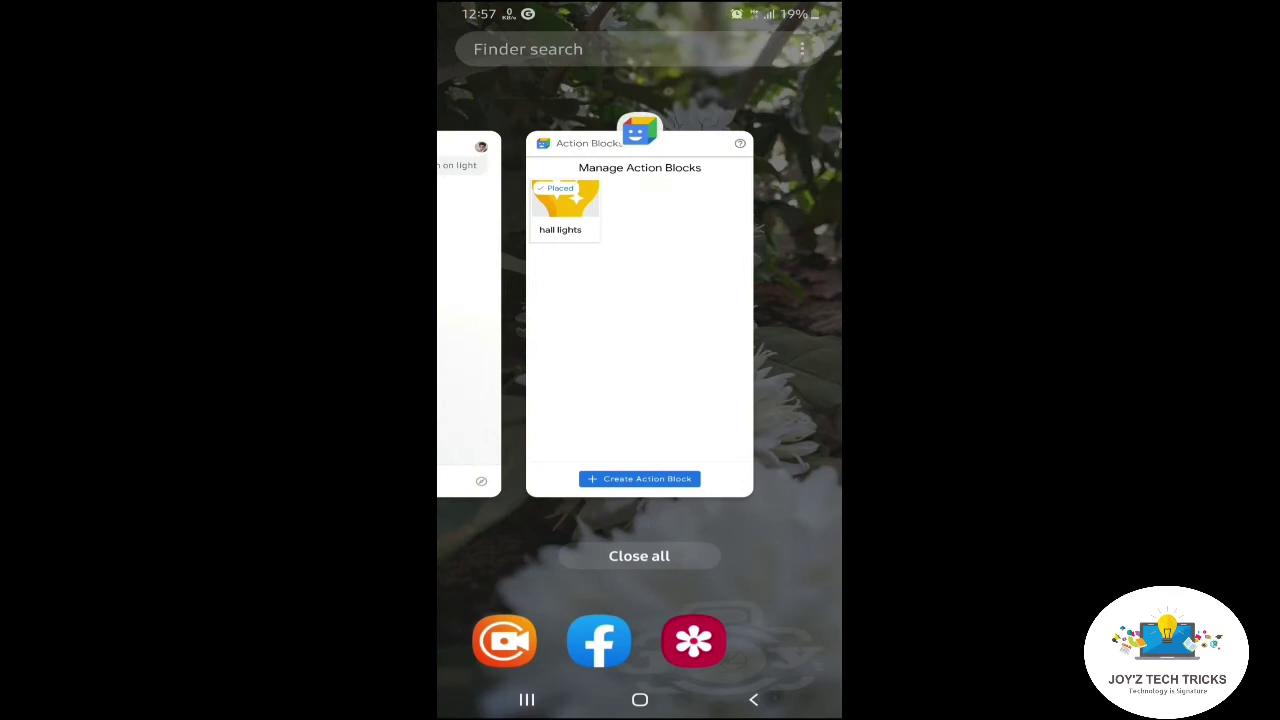
left_click(681, 406)
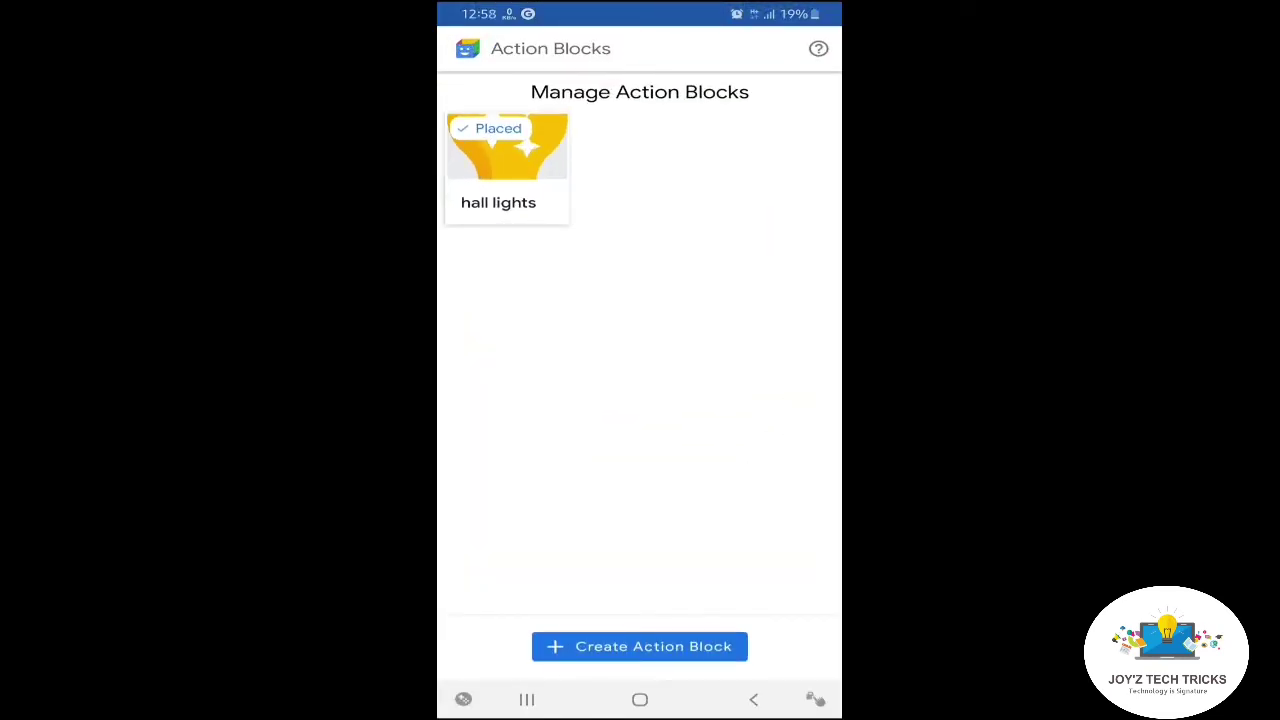
Start another block using the 'Turn off lights' action with the room name removed
left_click(705, 647)
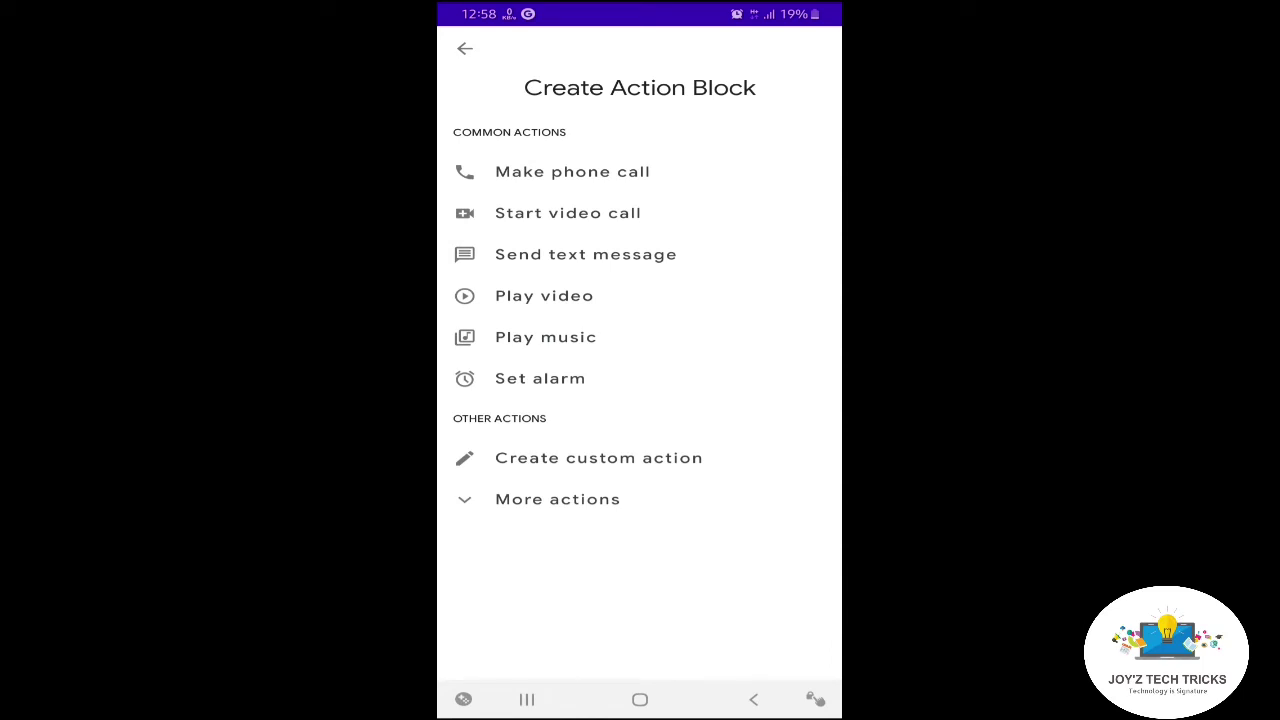
left_click(557, 499)
left_click_drag(709, 580, 709, 412)
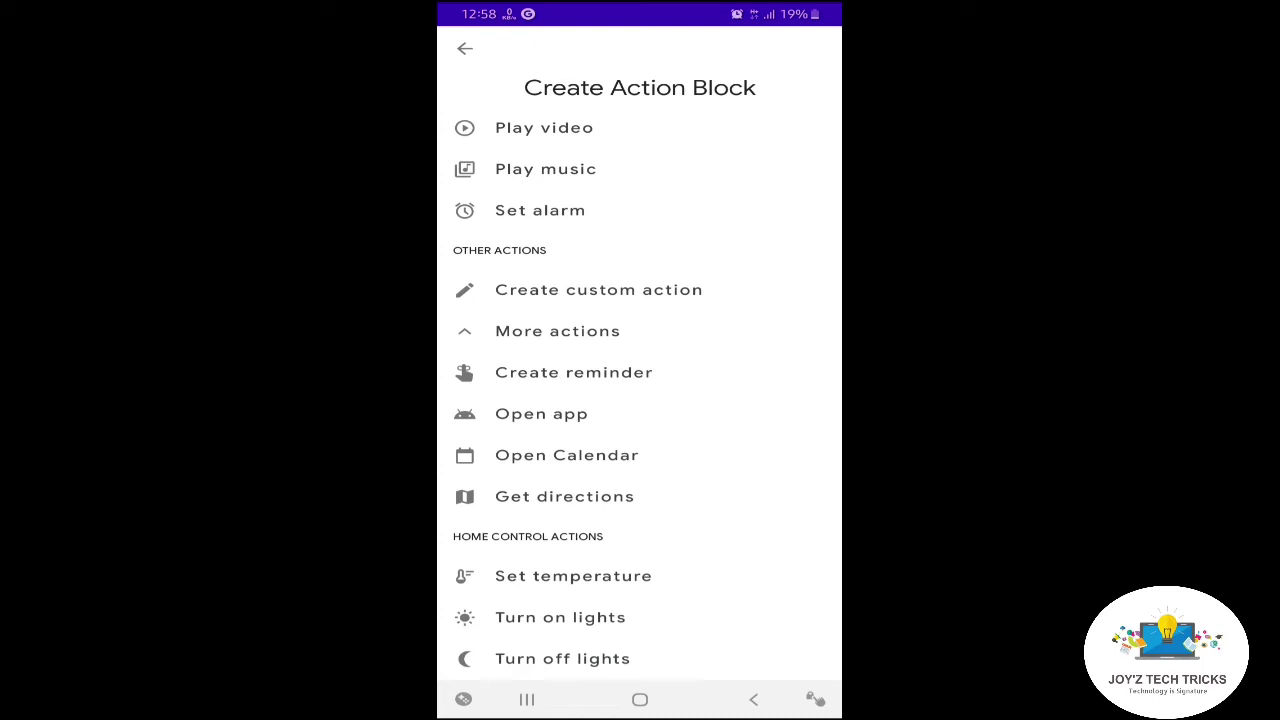
left_click(562, 658)
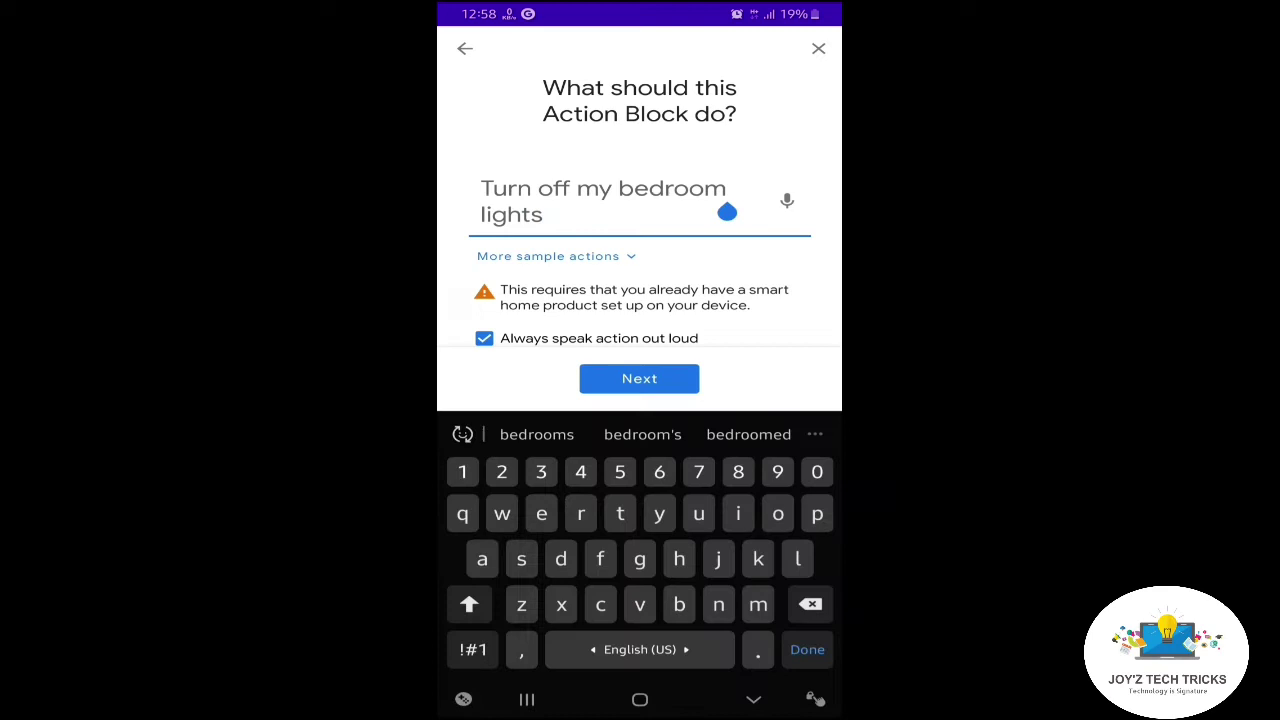
key("BackSpace")
key("BackSpace")
key("BackSpace")
key("BackSpace")
key("BackSpace")
key("BackSpace")
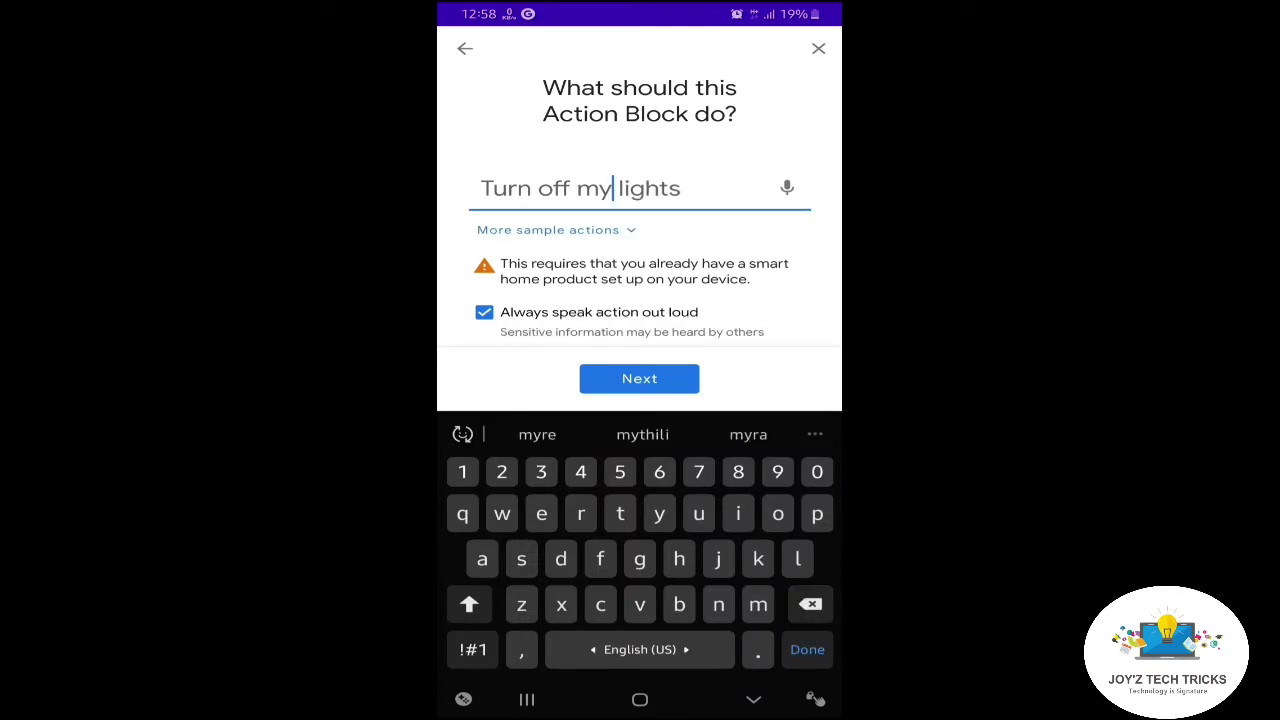
key("BackSpace")
key("BackSpace")
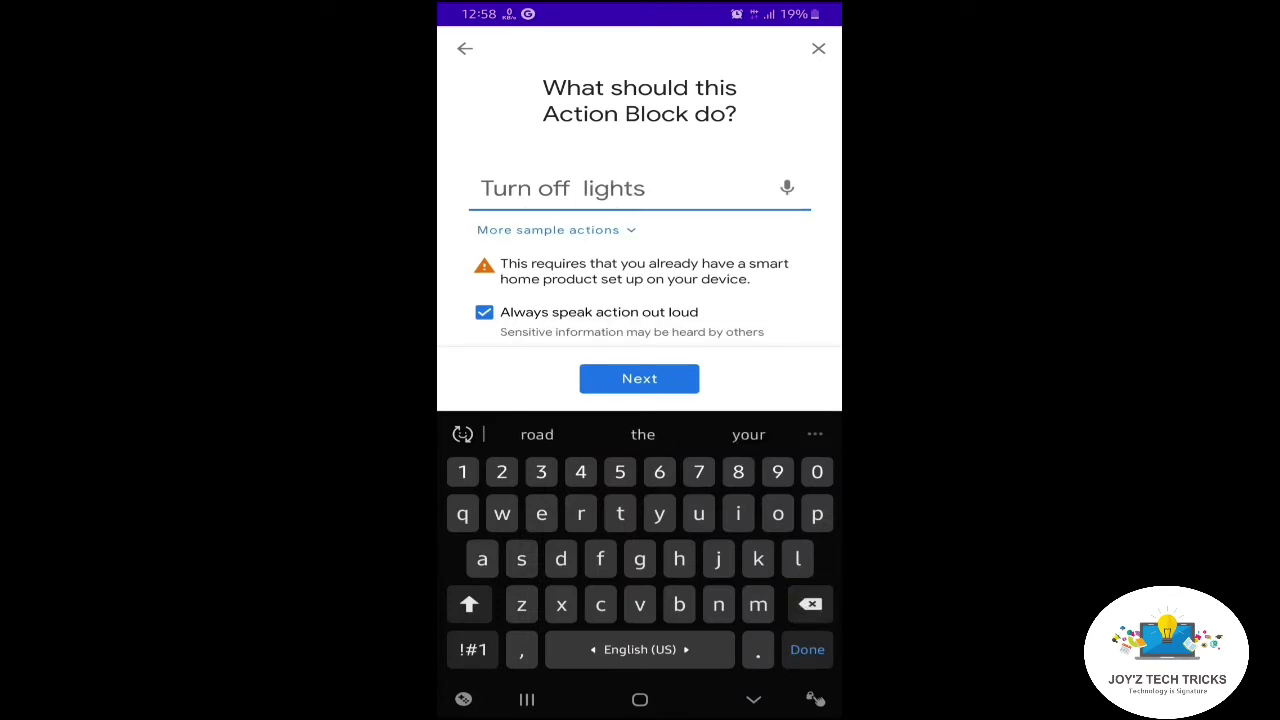
left_click(639, 378)
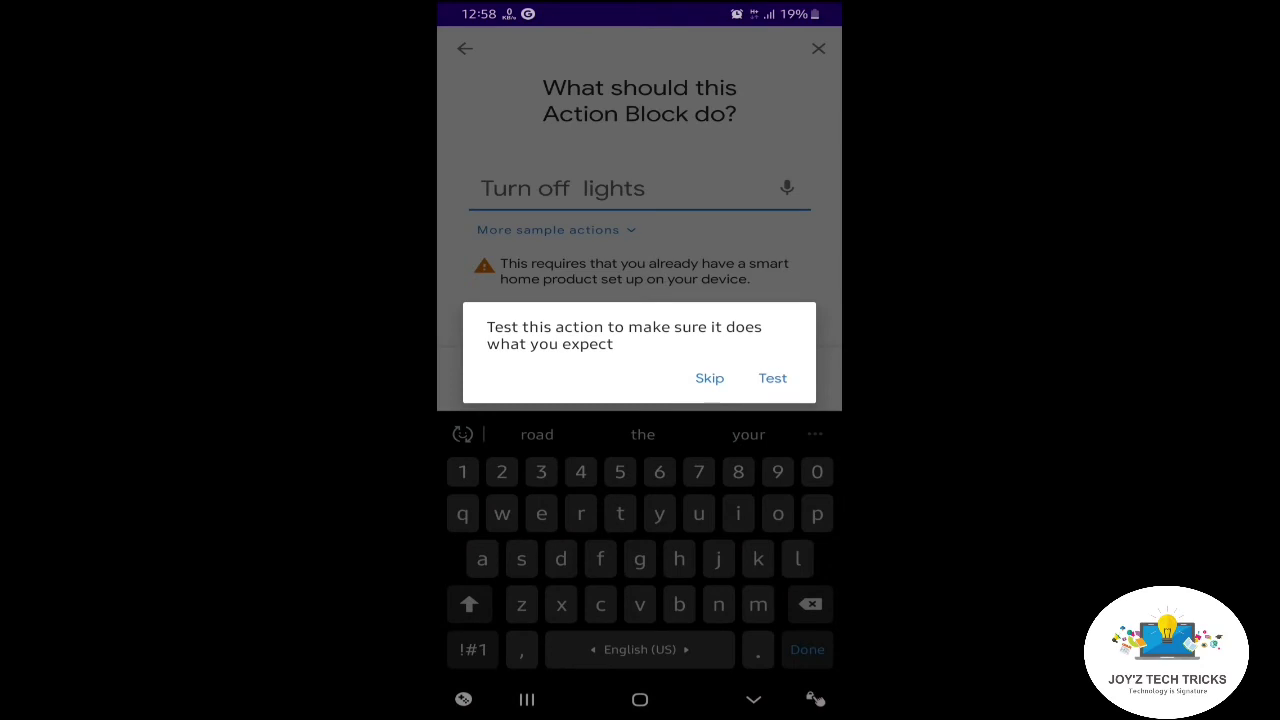
Test 'Turn off lights', confirm it worked, and continue to the appearance settings
left_click(709, 378)
left_click(643, 369)
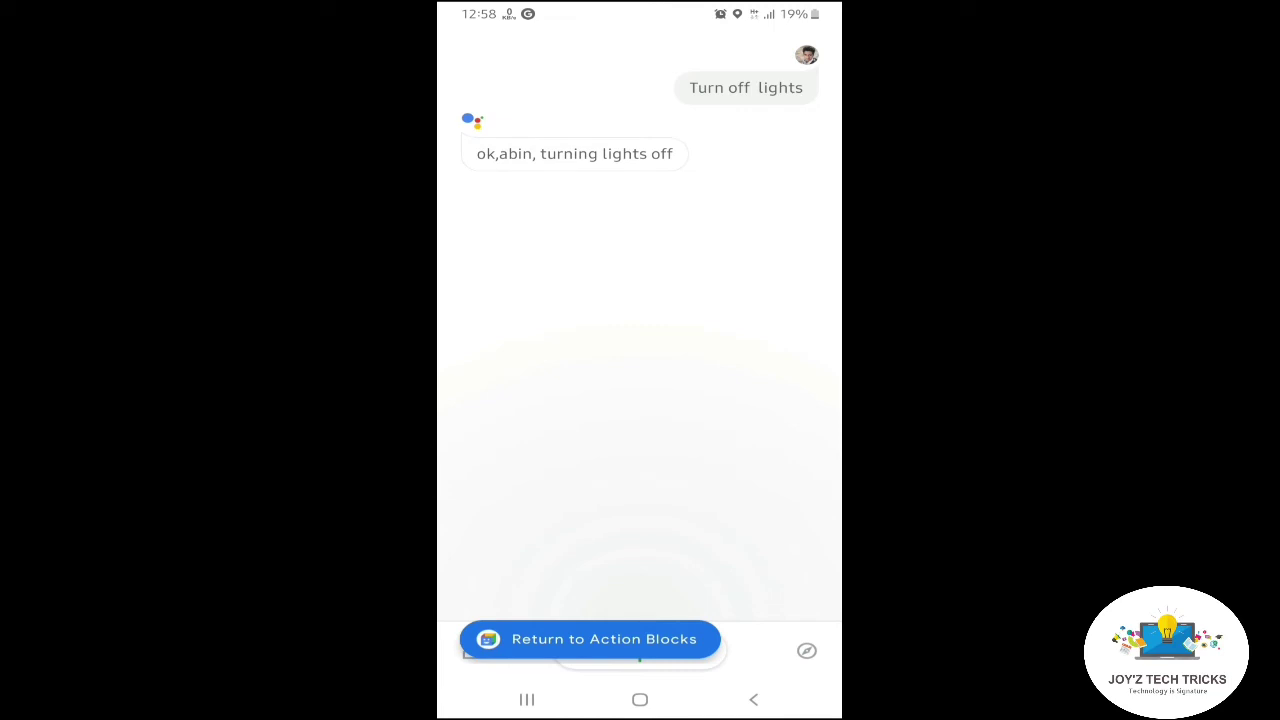
left_click(590, 638)
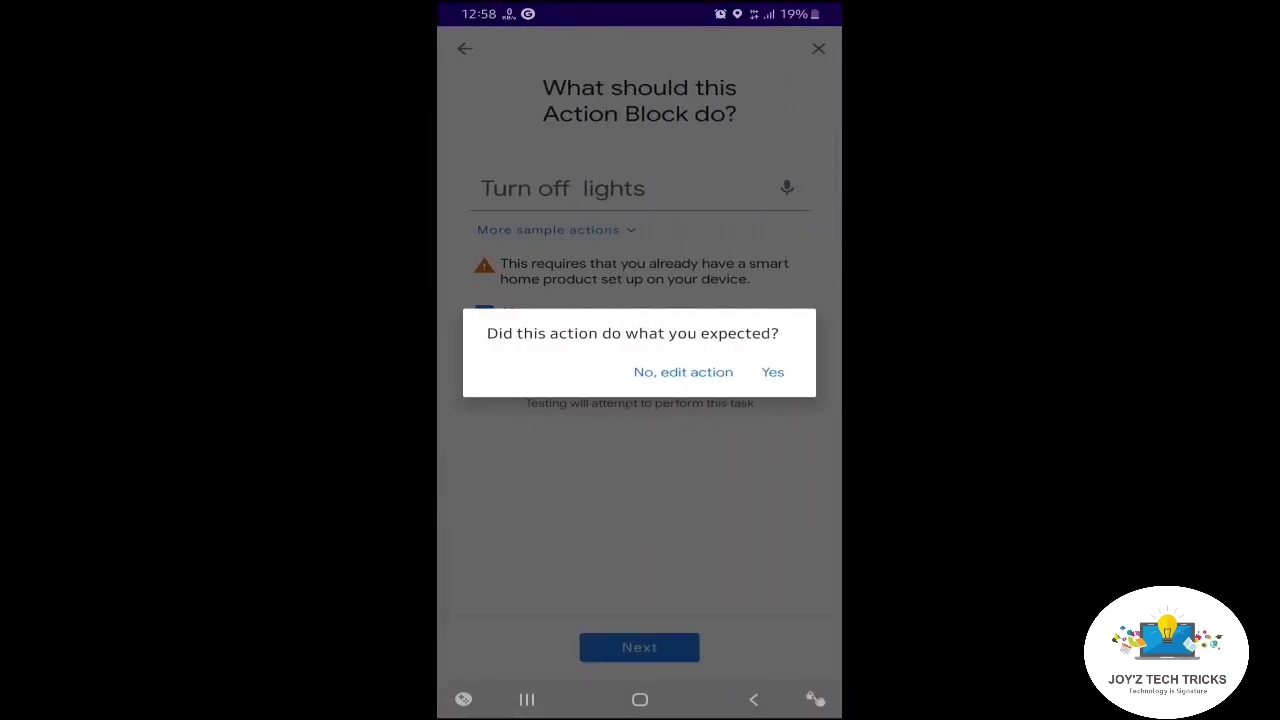
left_click(772, 372)
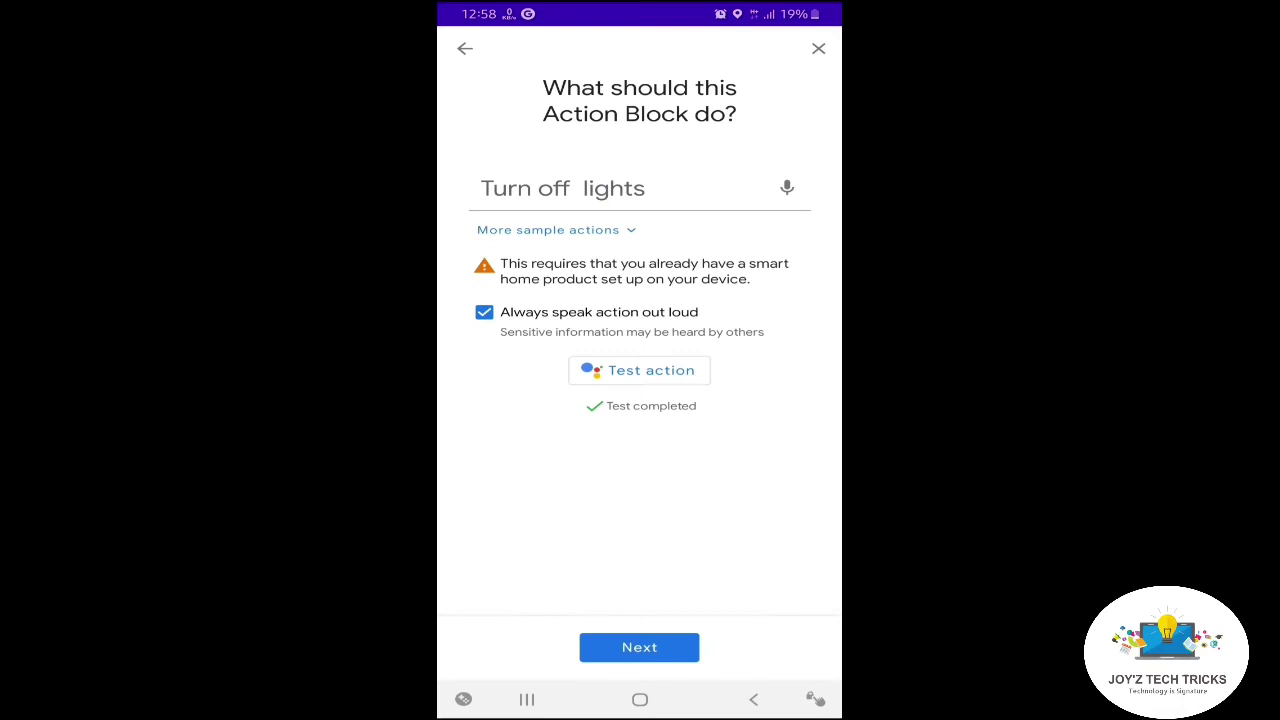
left_click(650, 648)
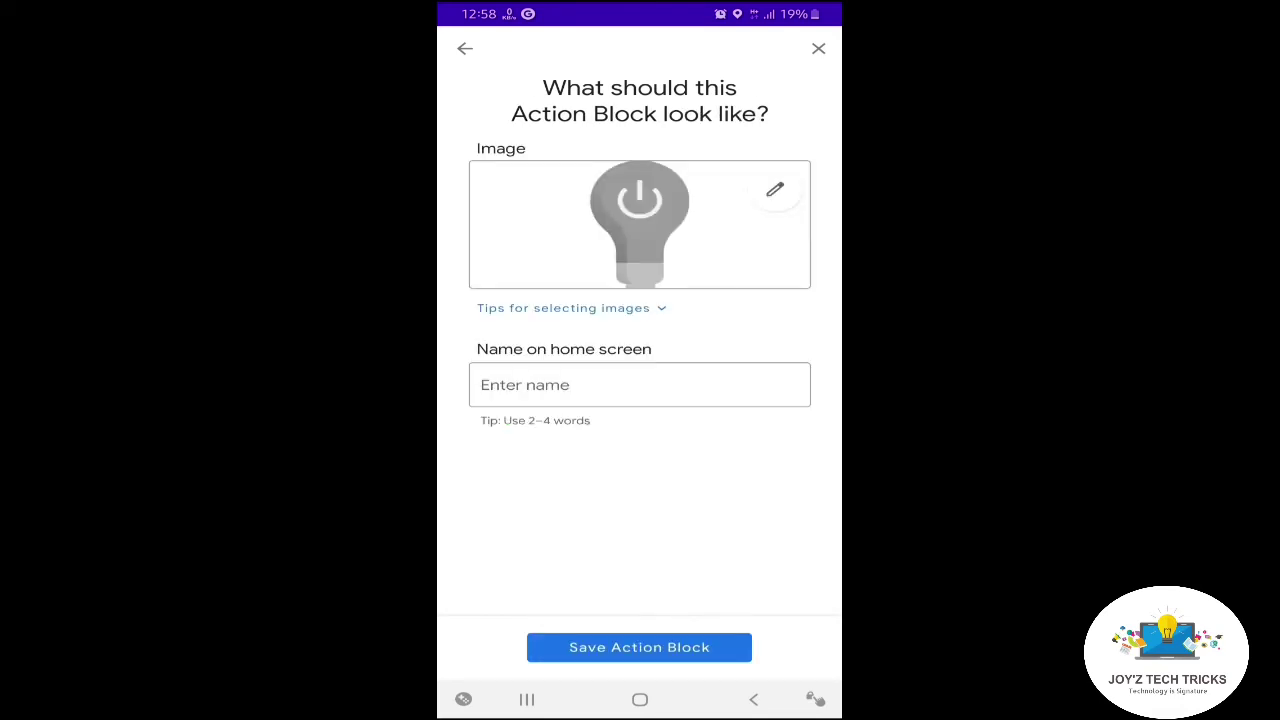
Name the new block 'light off'
left_click(640, 384)
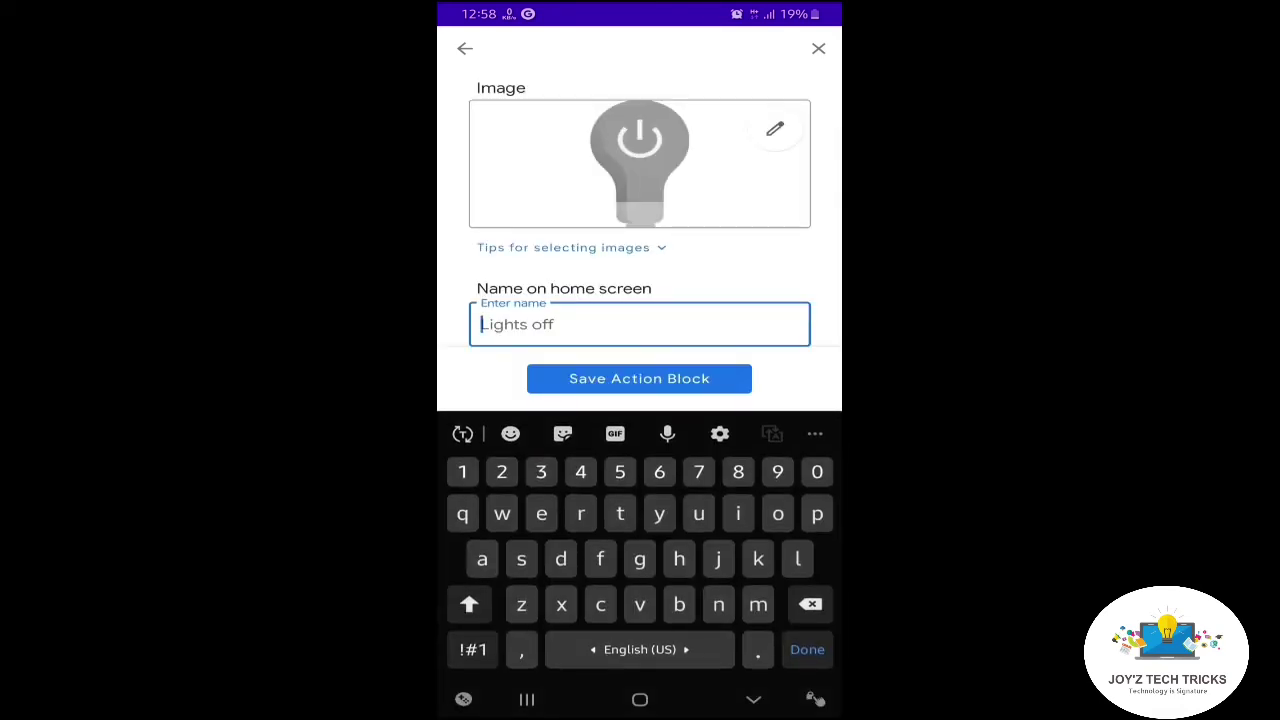
type("li")
left_click(537, 434)
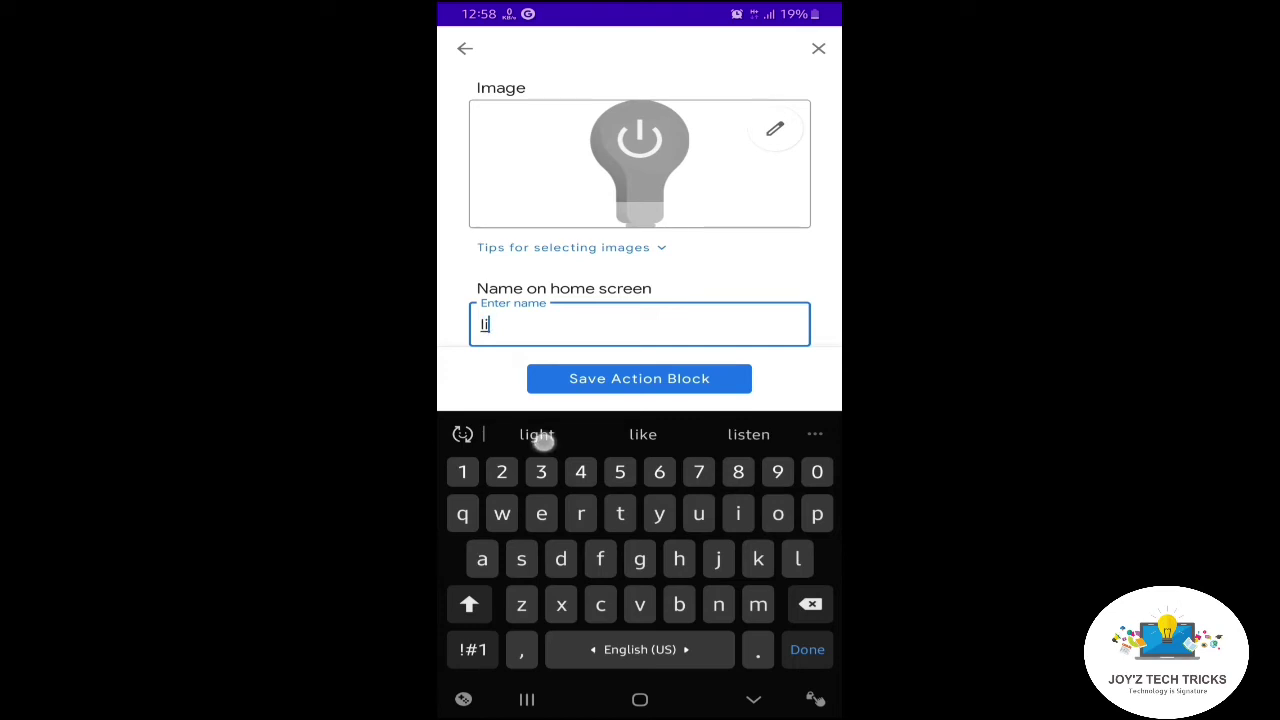
type("ght off")
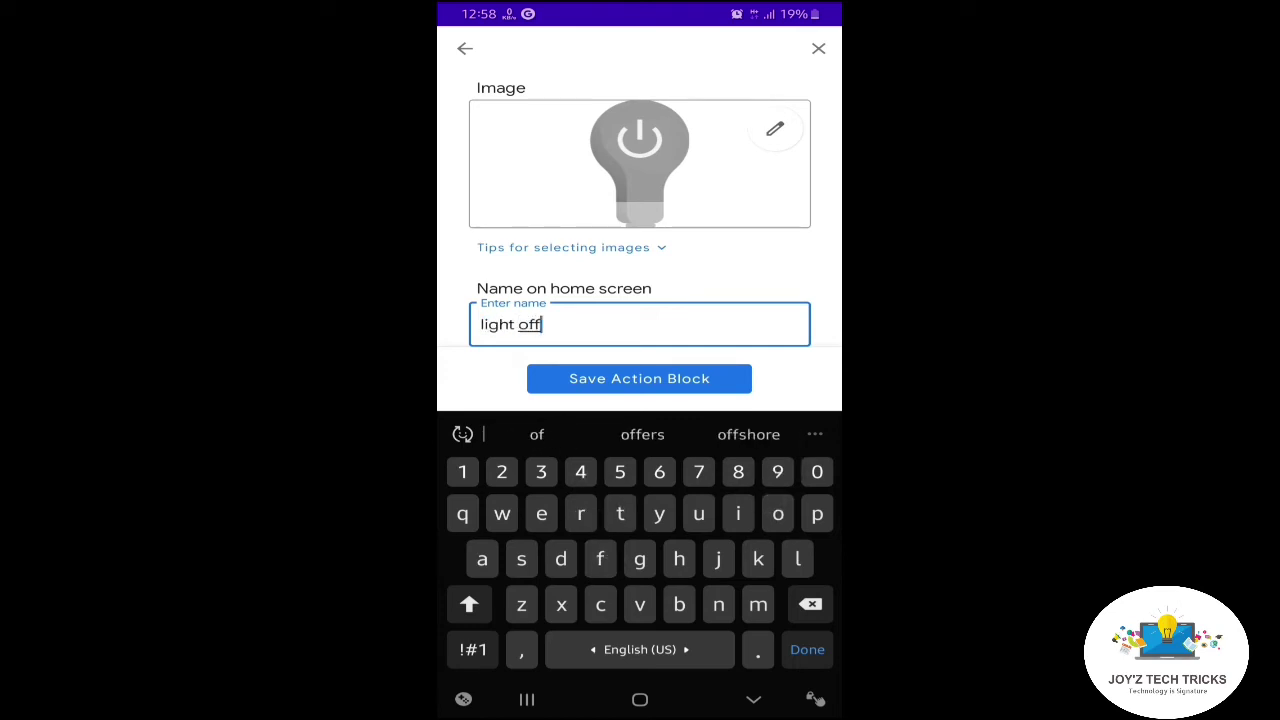
Save the 'light off' block and add its widget to the home screen
left_click(639, 378)
left_click(771, 549)
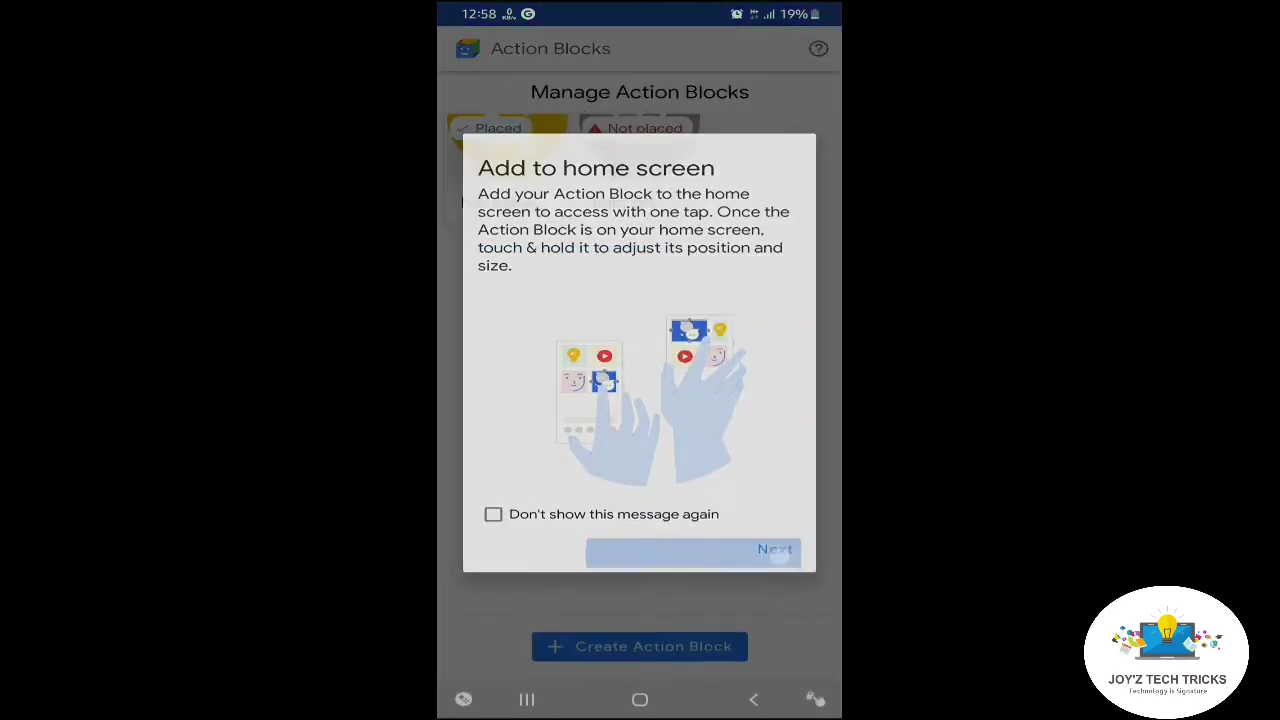
left_click(735, 641)
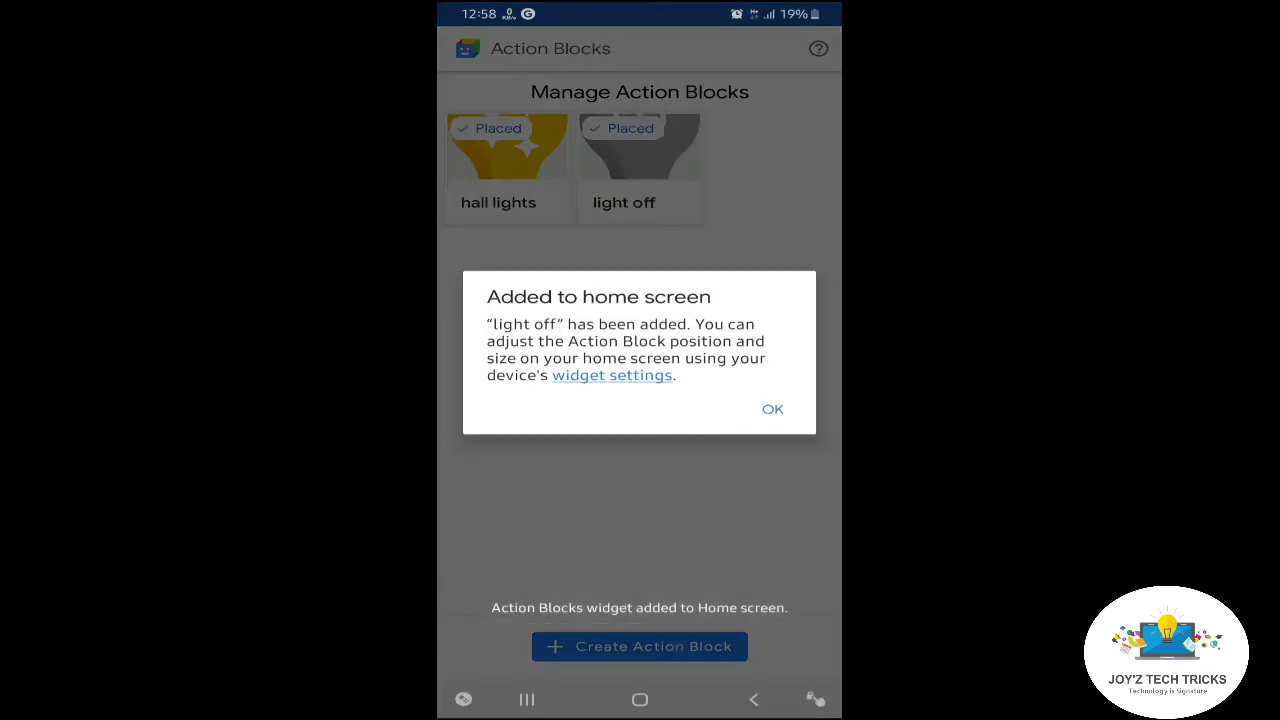
left_click(773, 410)
Resize the light off widget to a full tile beside hall lights, then show the main home page
left_click(639, 699)
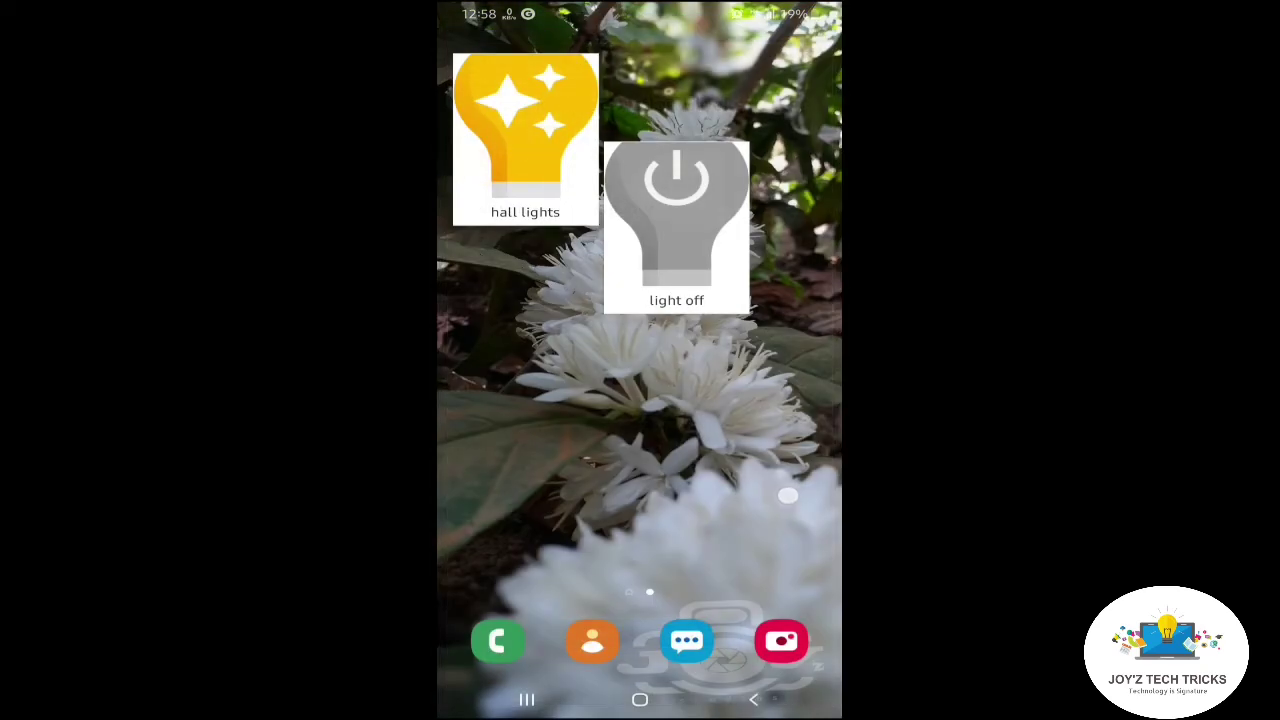
left_click(705, 286)
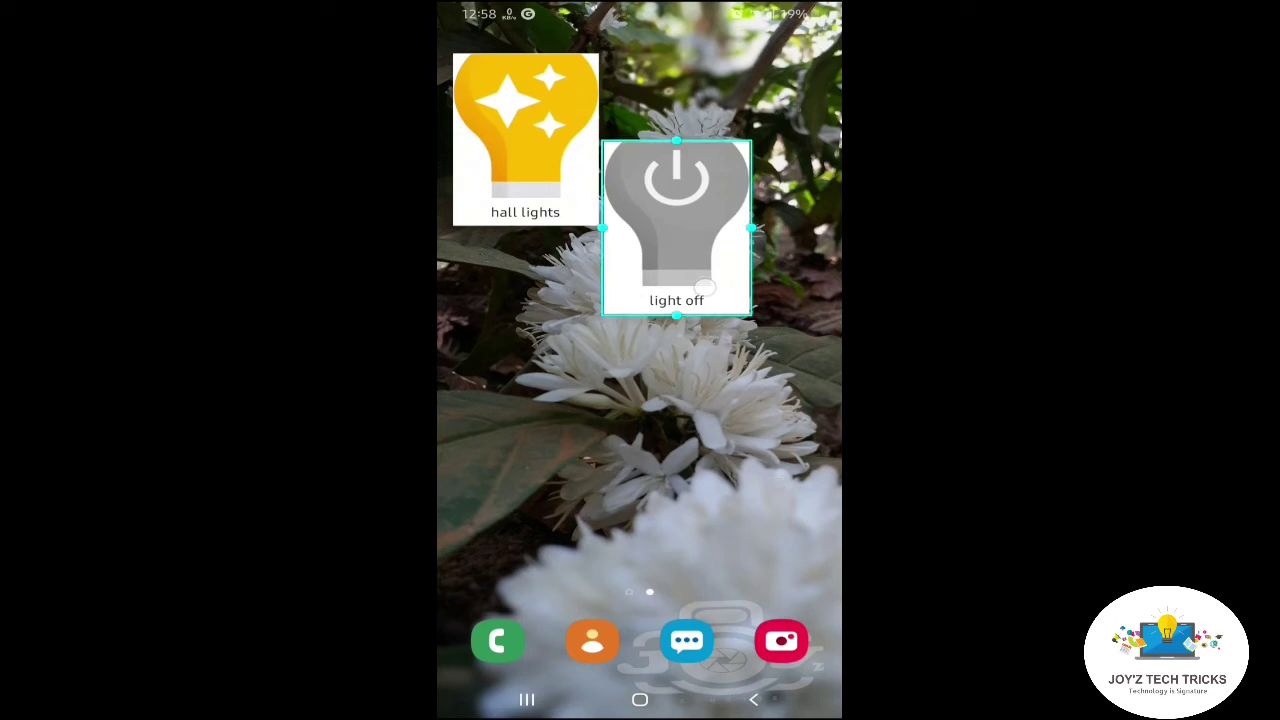
left_click_drag(676, 316, 676, 222)
left_click_drag(750, 182, 676, 182)
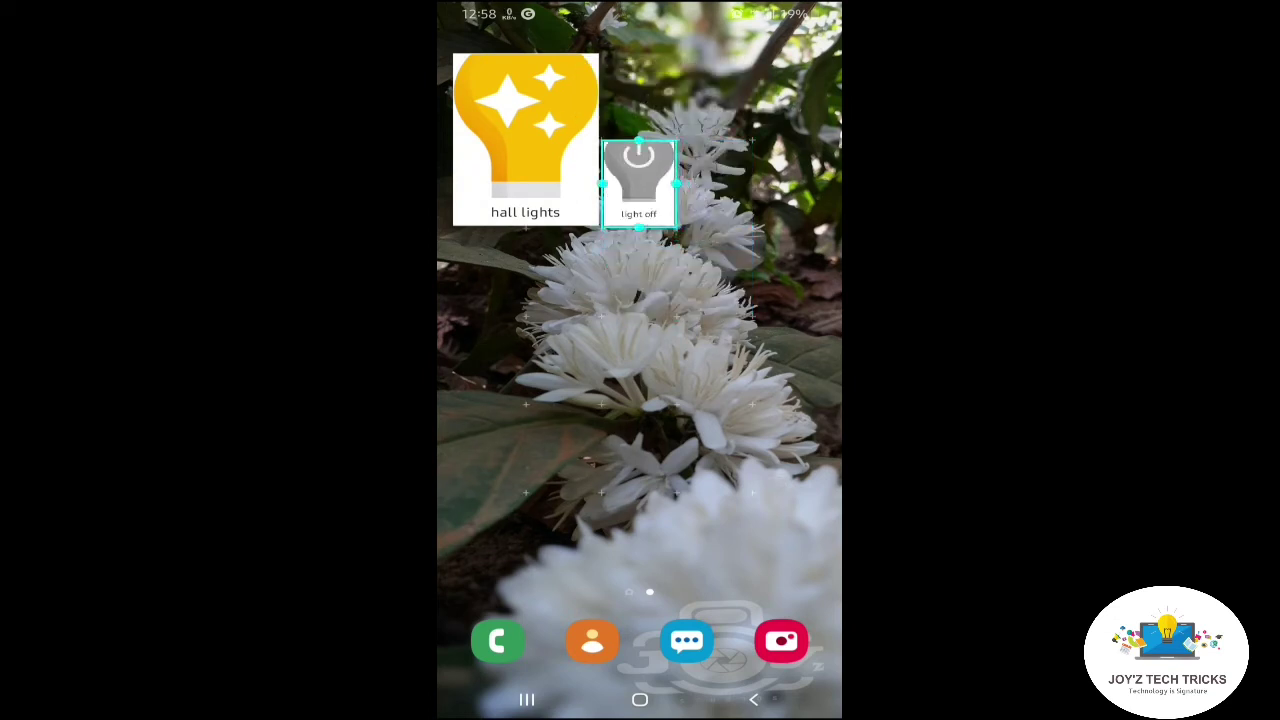
mouse_move(638, 222)
left_mouse_down()
mouse_move(650, 260)
mouse_move(640, 325)
left_mouse_up()
left_click_drag(677, 228, 775, 228)
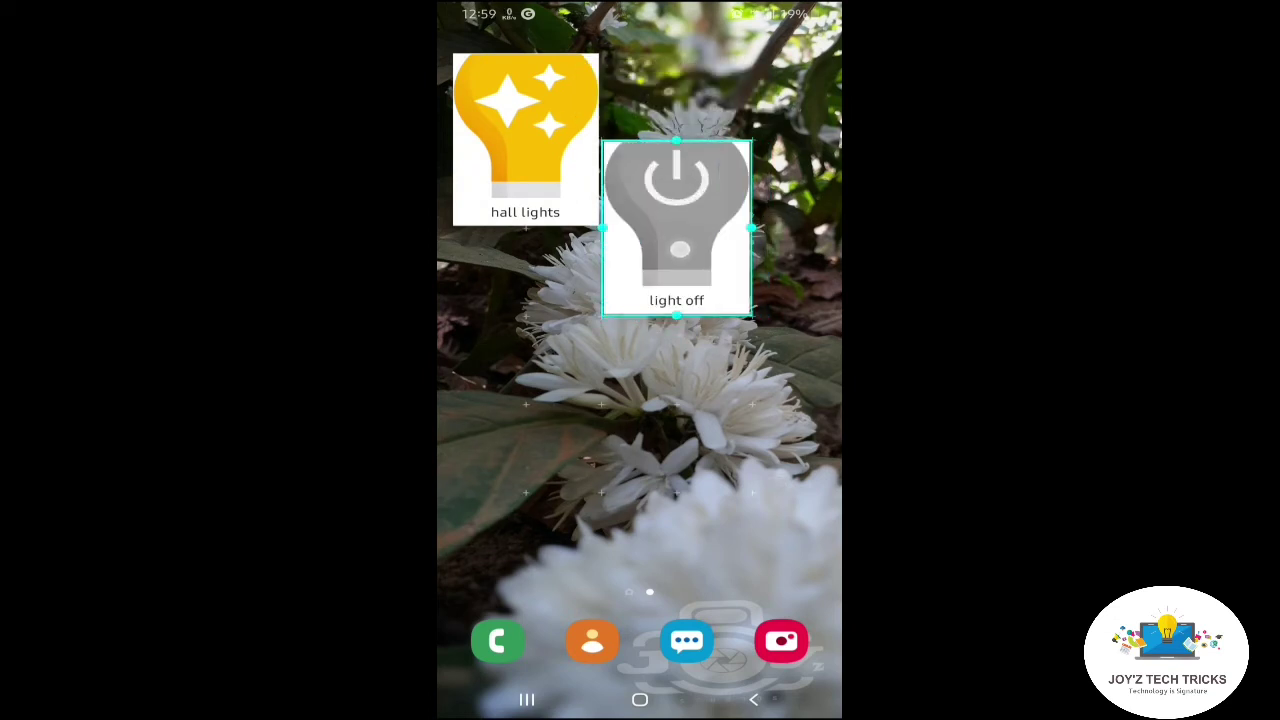
left_click_drag(666, 180, 676, 140)
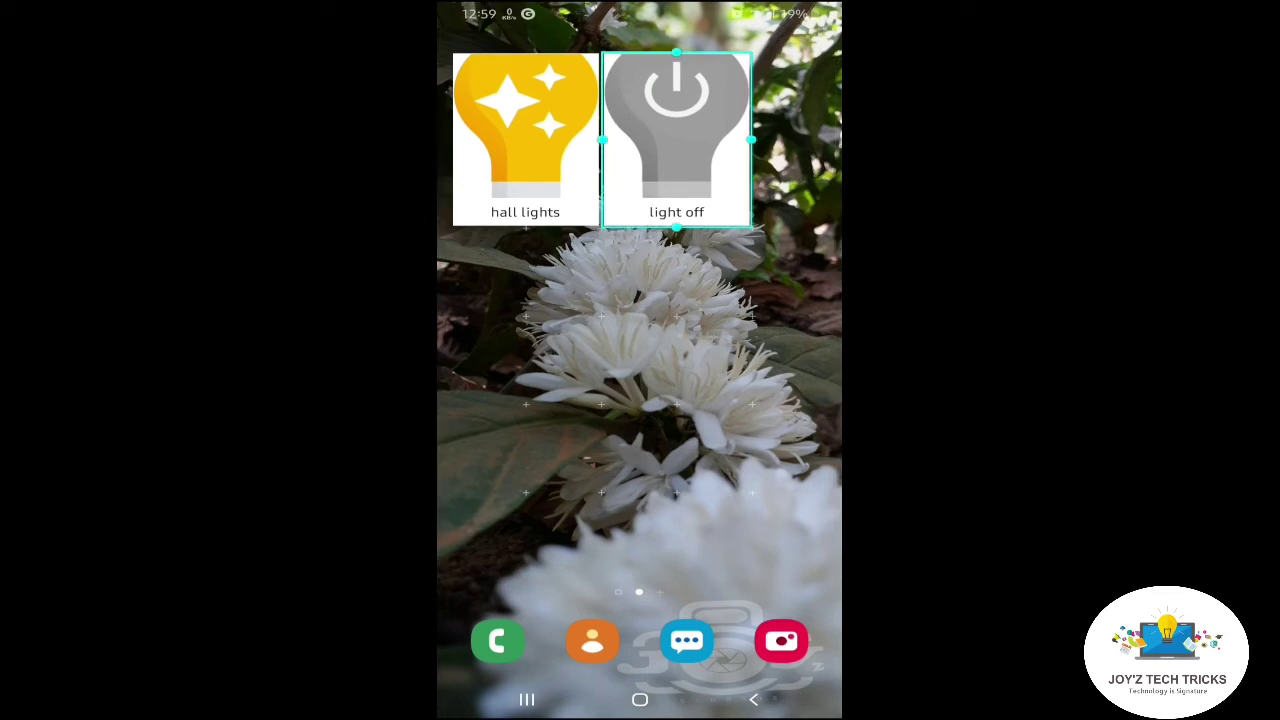
left_click(755, 548)
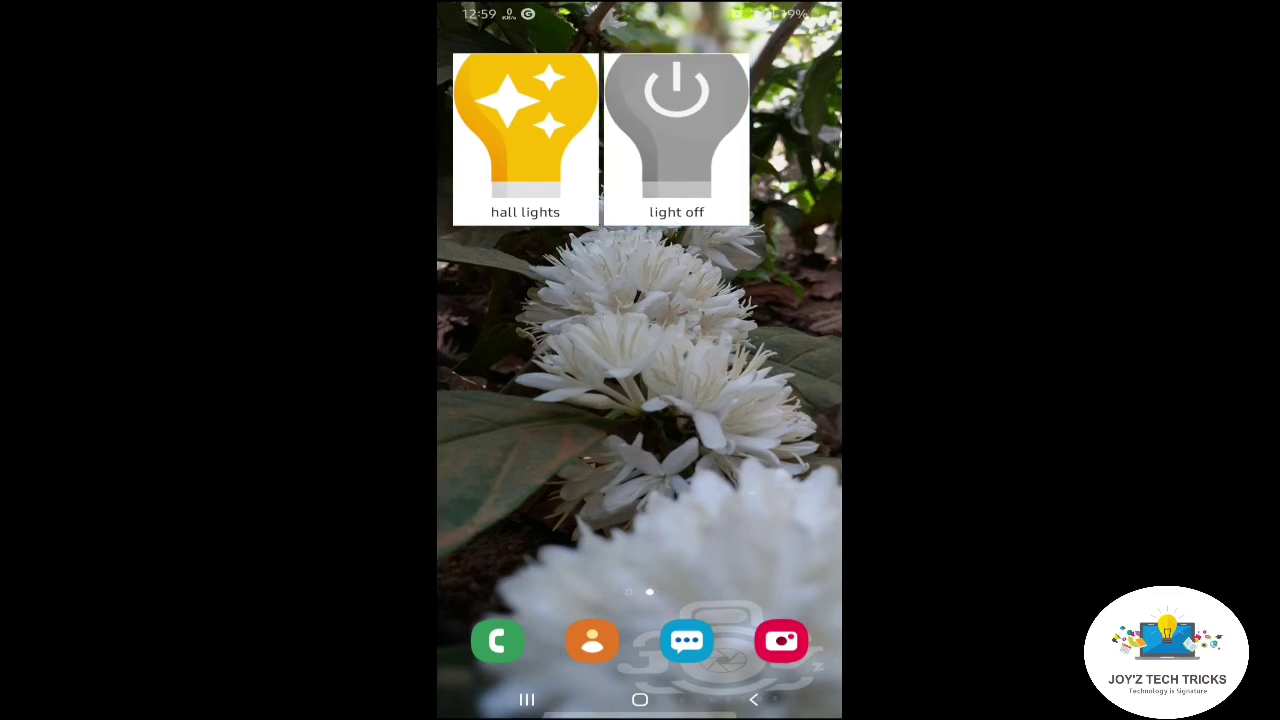
left_click_drag(652, 530, 800, 530)
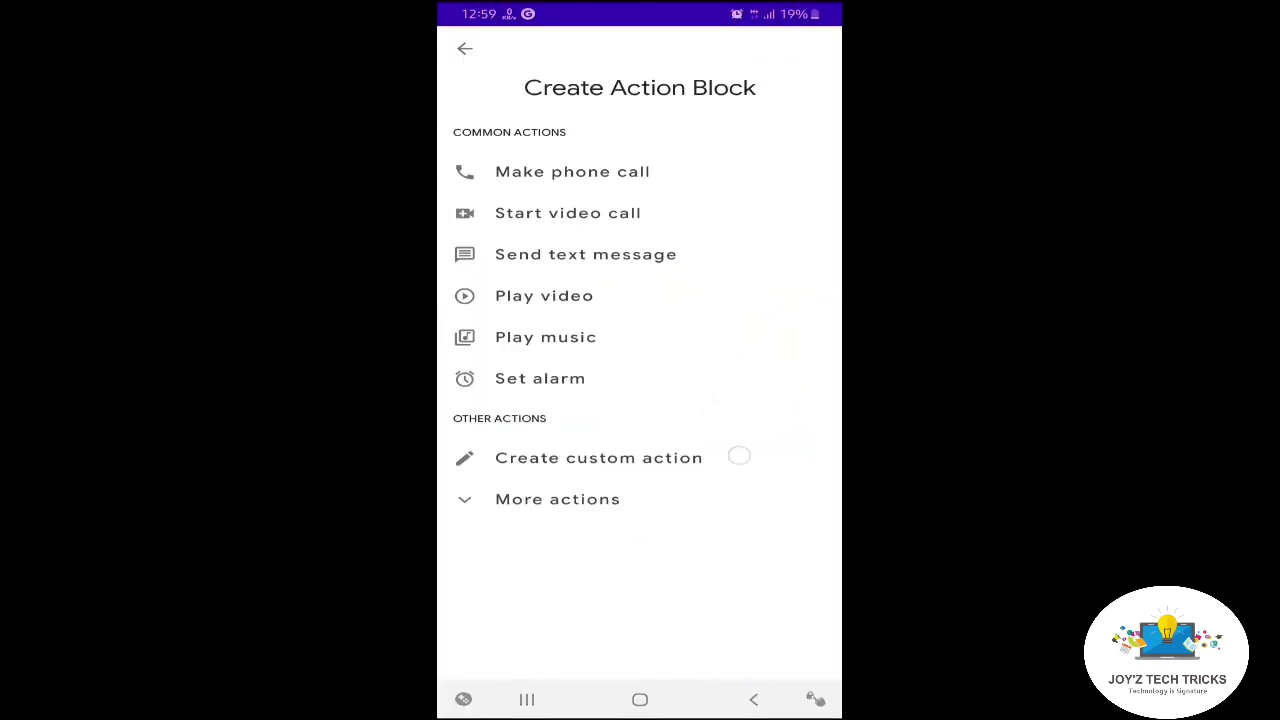
Test the custom command 'what is the weather now' and drag the Mom widget beside weather
type("what is the weather now")
left_click(639, 378)
left_click(771, 374)
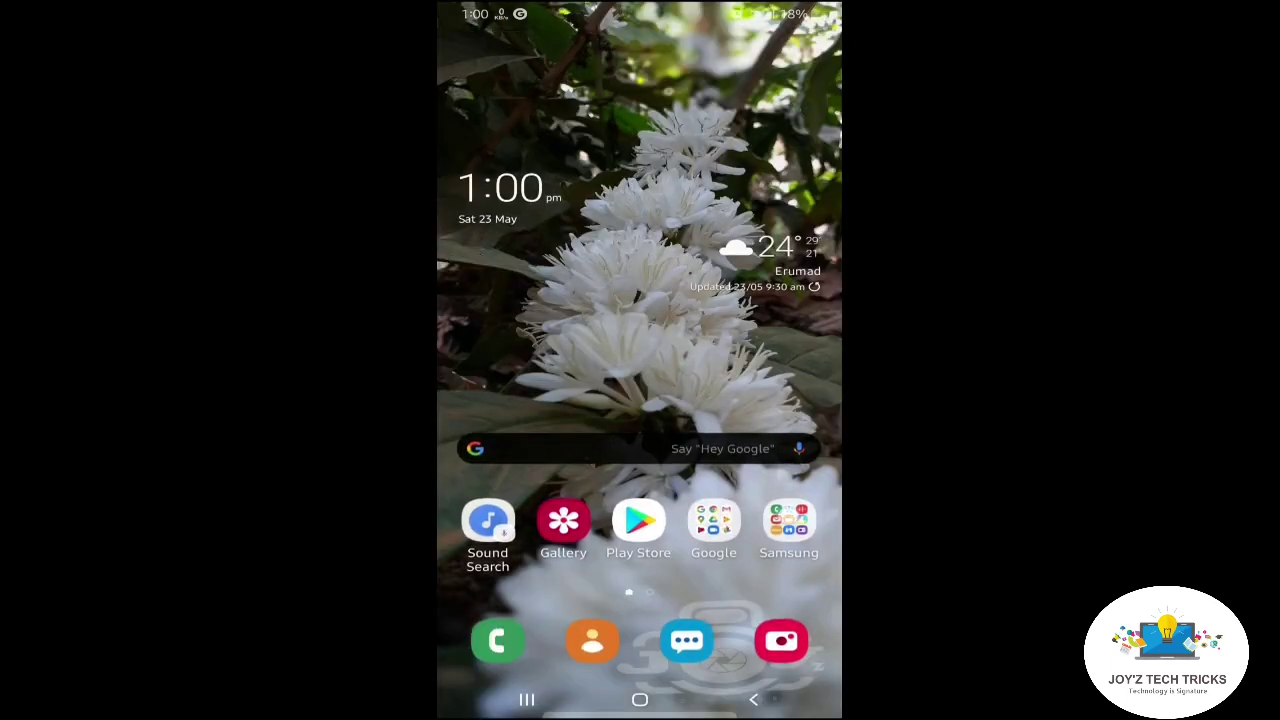
left_click_drag(708, 417, 708, 328)
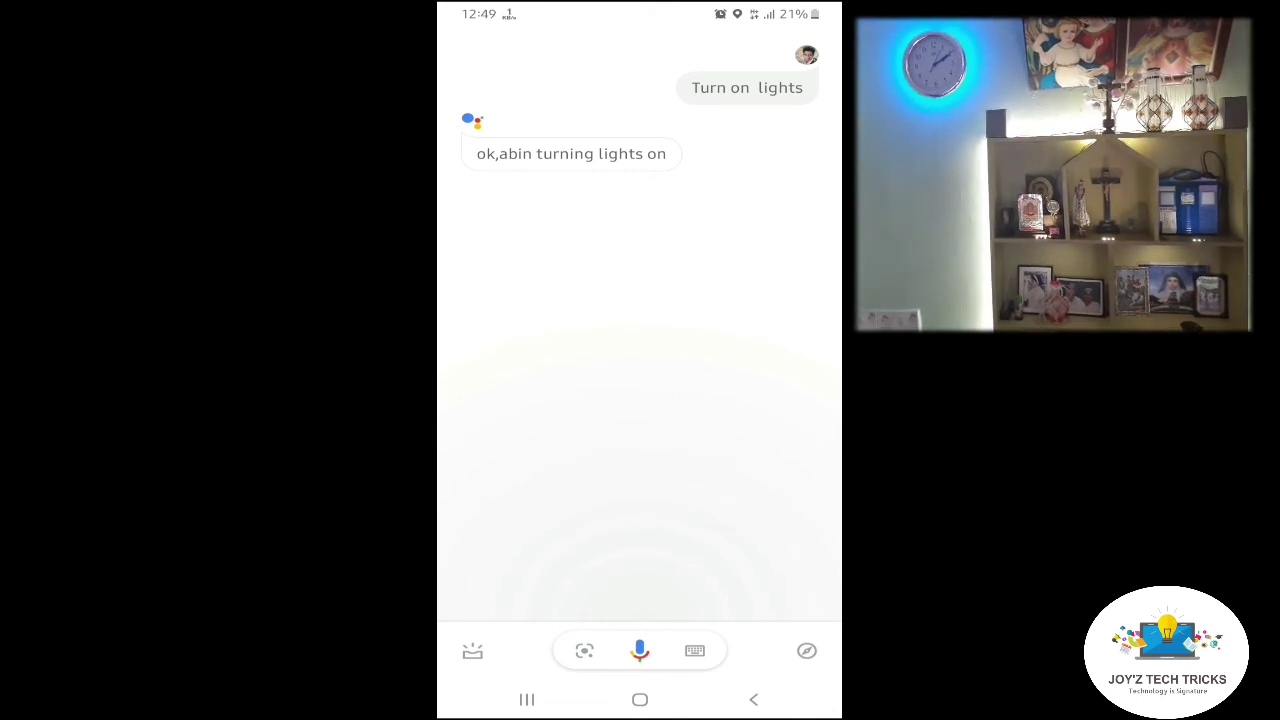
Test the Light off and weather widgets: lights switch off, weather shows 81° partly cloudy
left_click(640, 699)
left_click(676, 135)
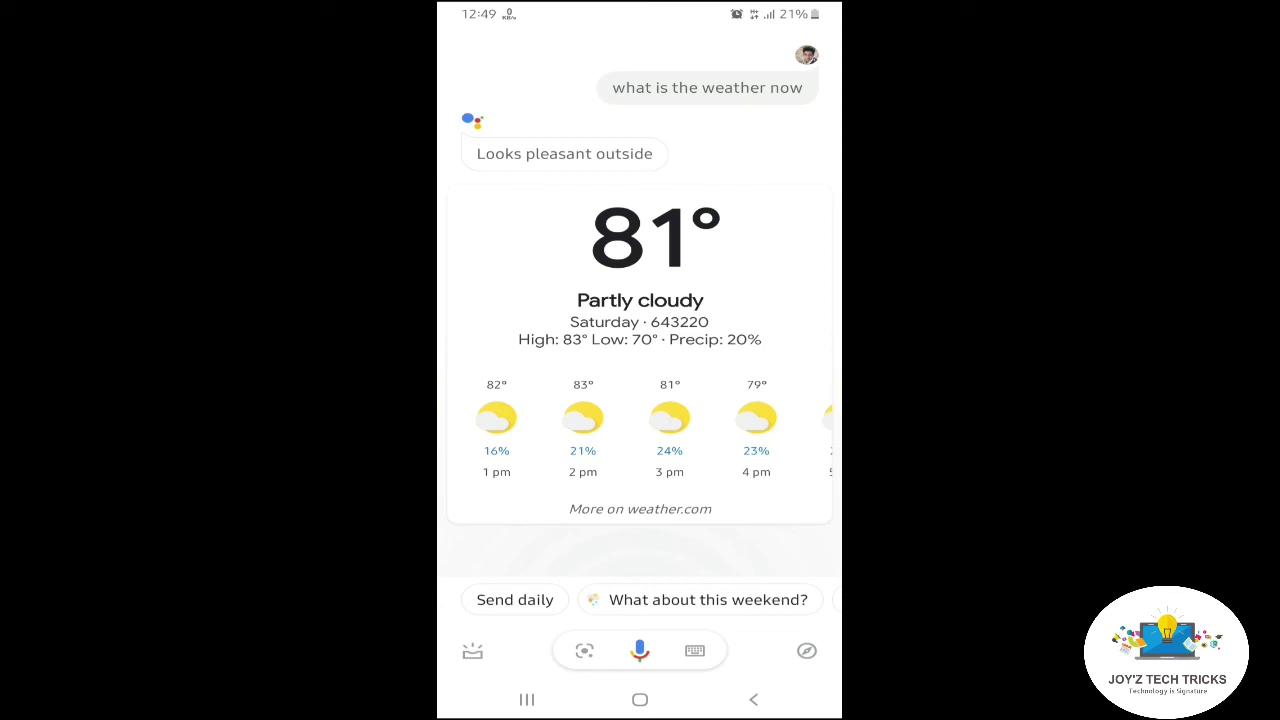
left_click(640, 699)
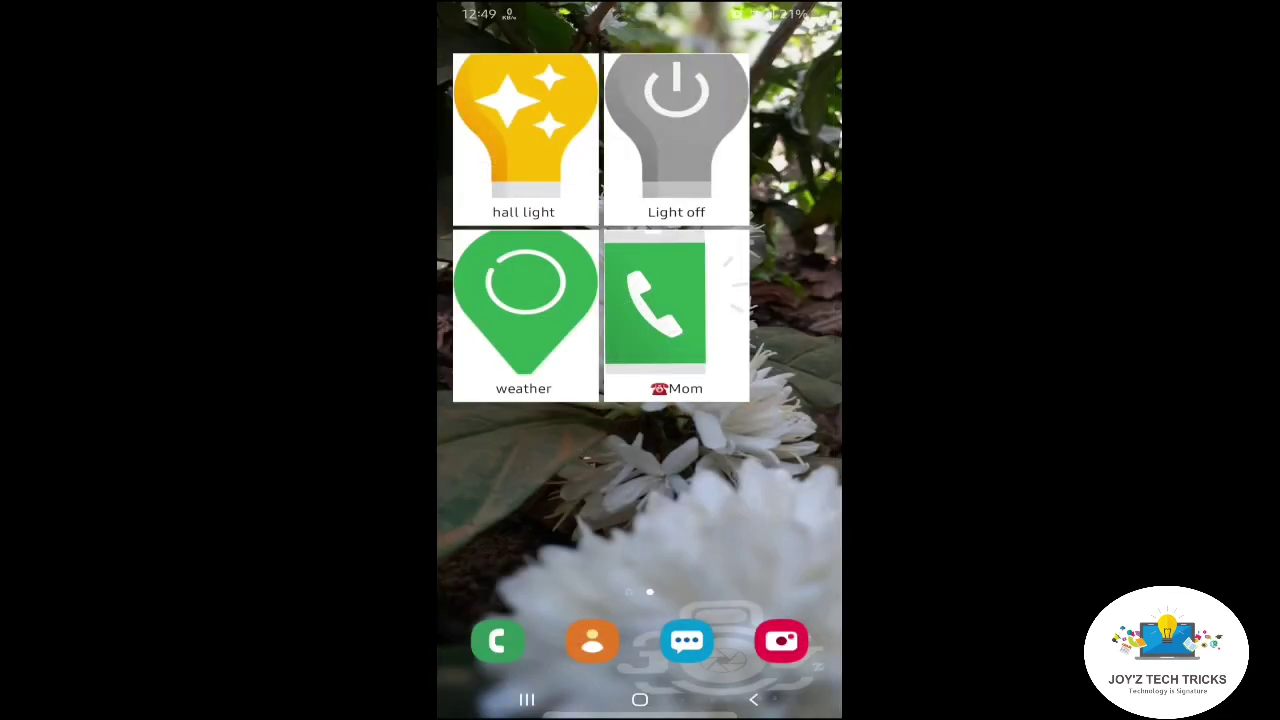